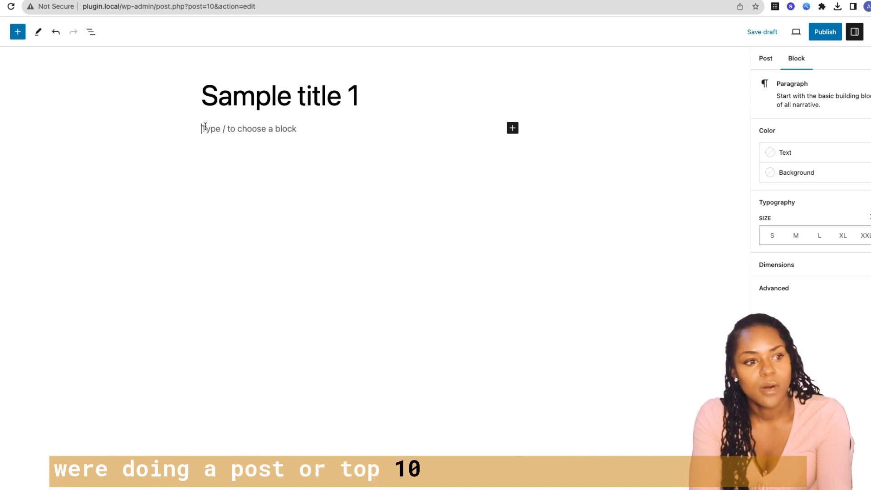
- Replace the post title with "Top 10 Lawyers In New York ([Year])"
{"action": "triple_click", "coordinate": [233, 104]}
{"action": "type", "text": "Top 10"}
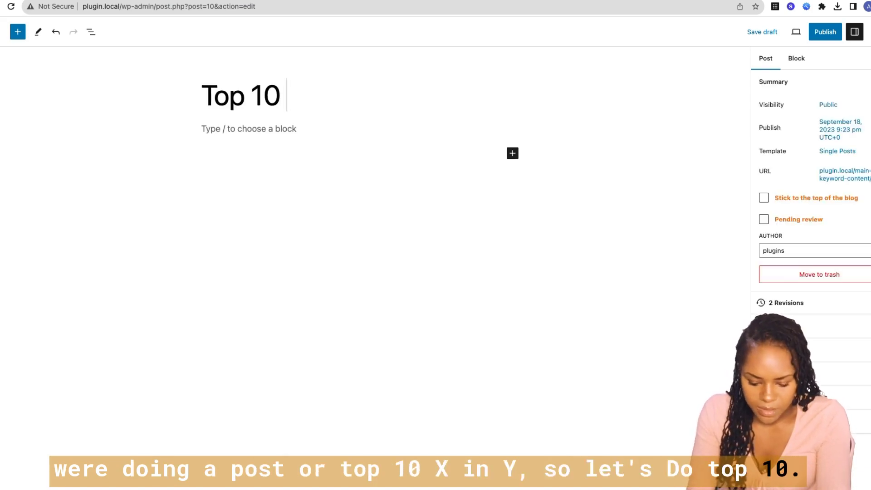
{"action": "type", "text": " Law"}
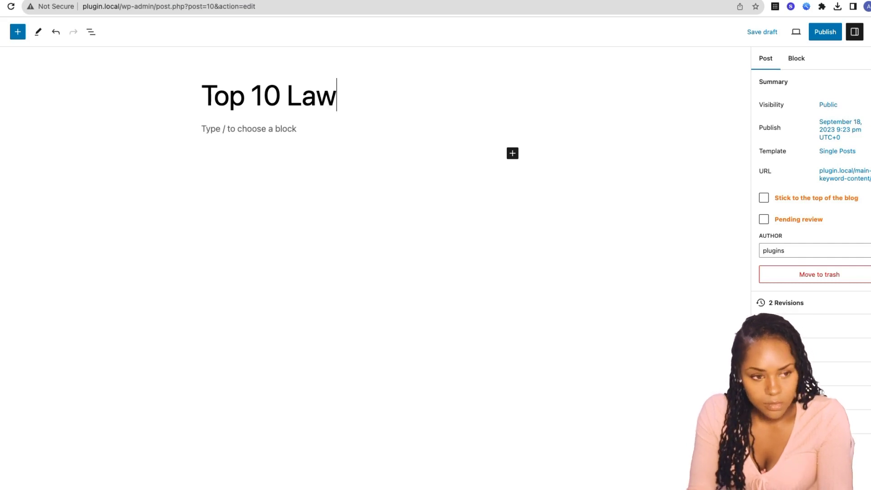
{"action": "type", "text": "yers In "}
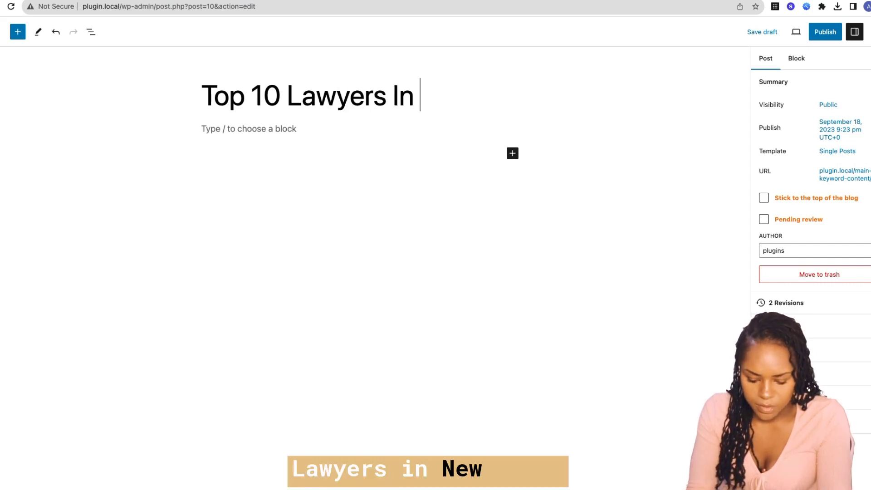
{"action": "type", "text": "New York "}
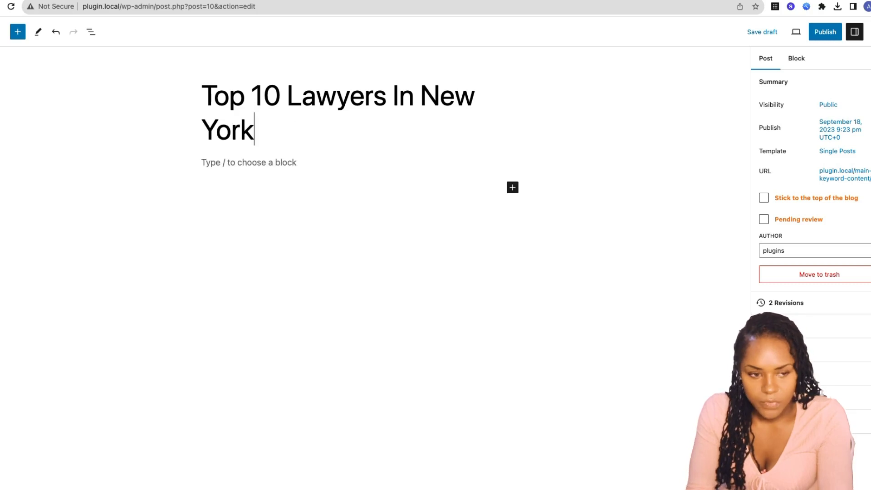
{"action": "type", "text": "[Y"}
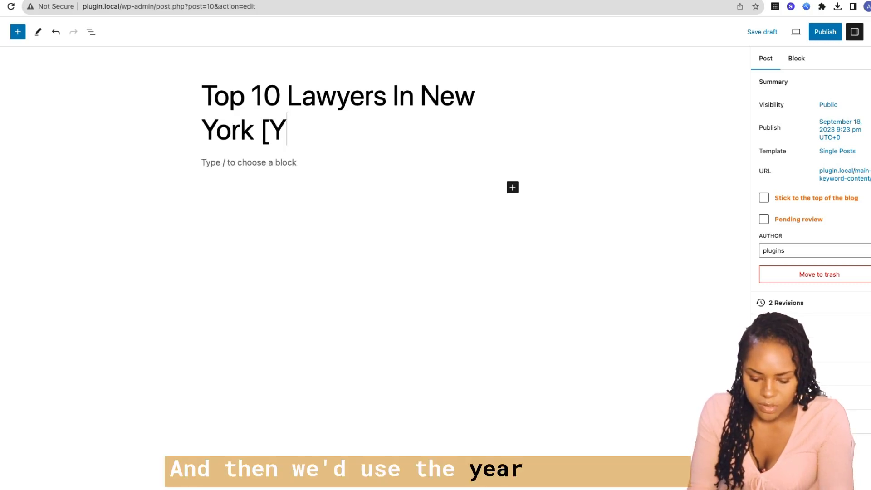
{"action": "type", "text": "ear]"}
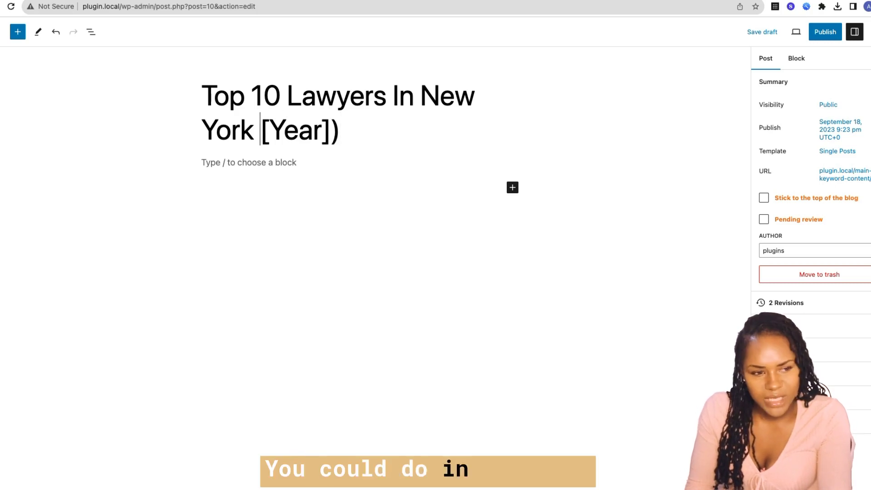
{"action": "type", "text": "("}
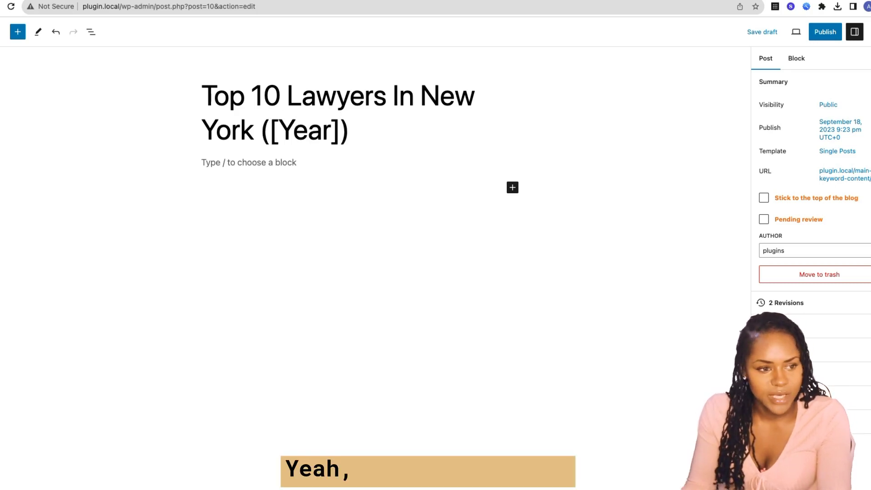
{"action": "left_click", "coordinate": [268, 161]}
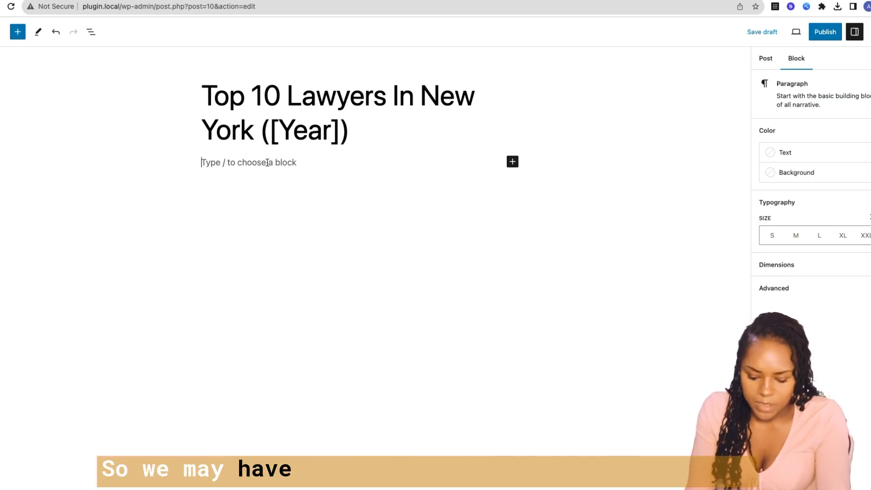
{"action": "type", "text": "{intr"}
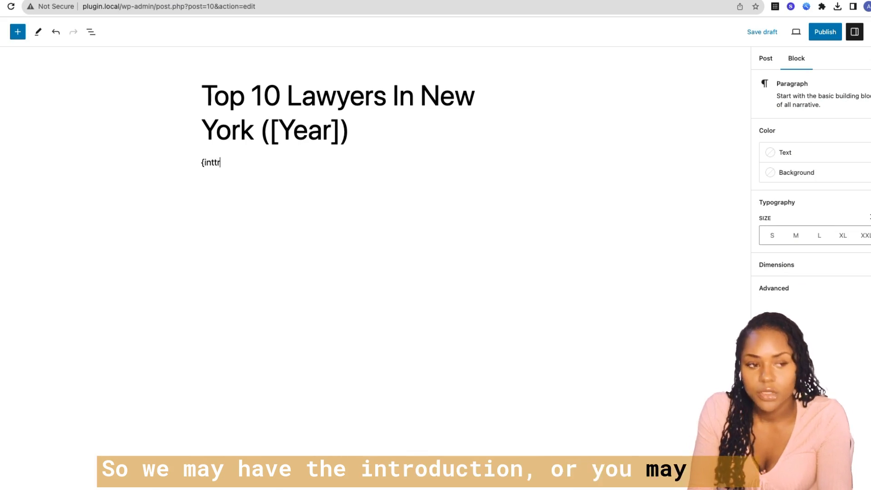
{"action": "key", "text": "BackSpace"}
{"action": "key", "text": "BackSpace"}
{"action": "key", "text": "BackSpace"}
{"action": "key", "text": "BackSpace"}
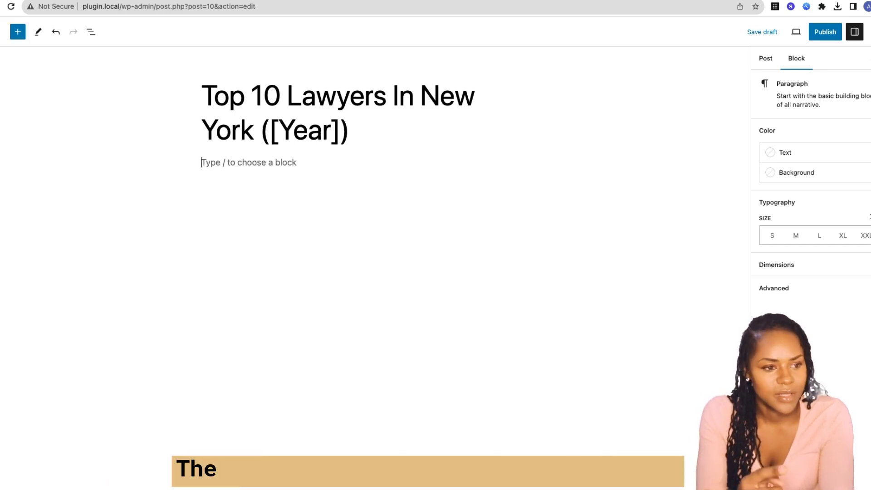
- Write the opening paragraph "You've searched and we've delivered, here are the top {business} in {location}."
{"action": "type", "text": "You've searched and we've delivered,"}
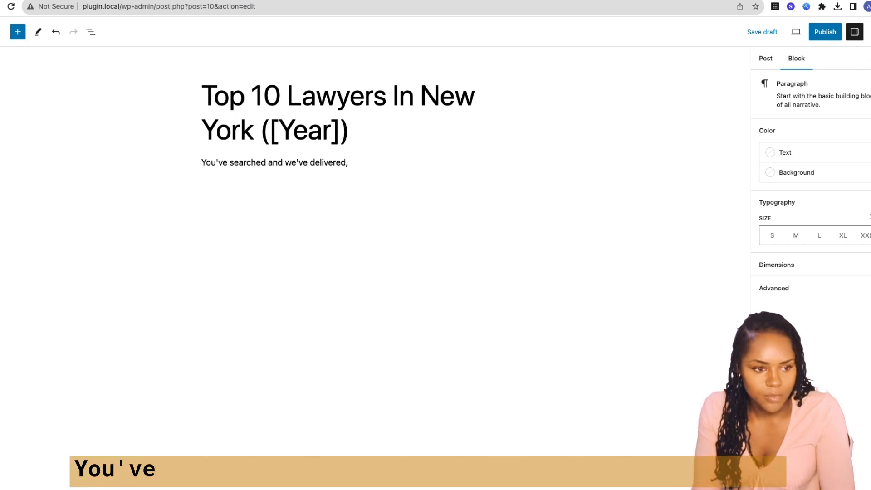
{"action": "type", "text": "ere "}
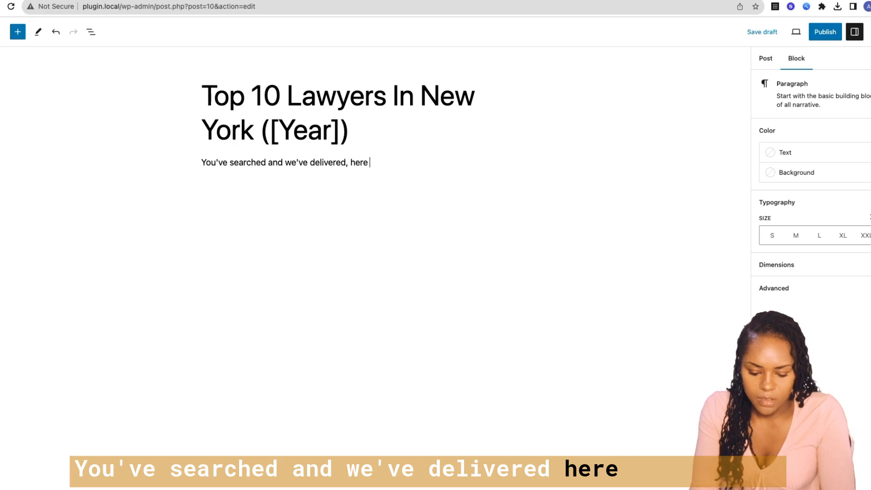
{"action": "type", "text": "are the top"}
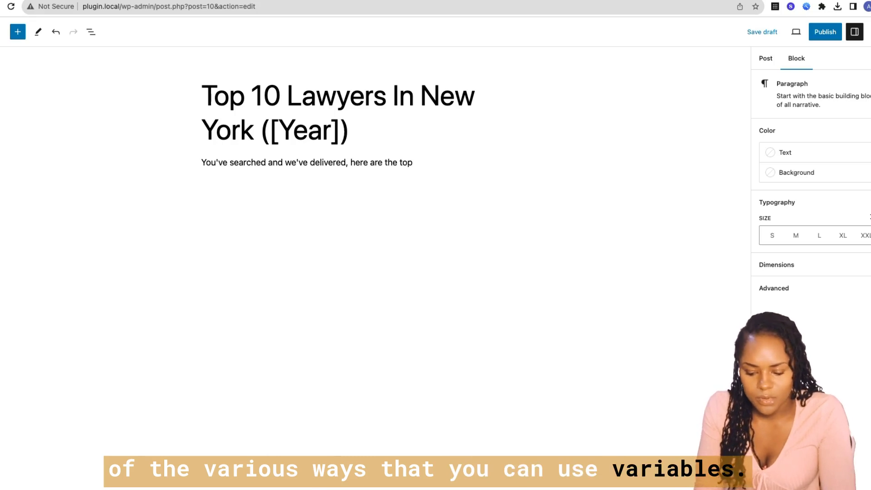
{"action": "type", "text": " {"}
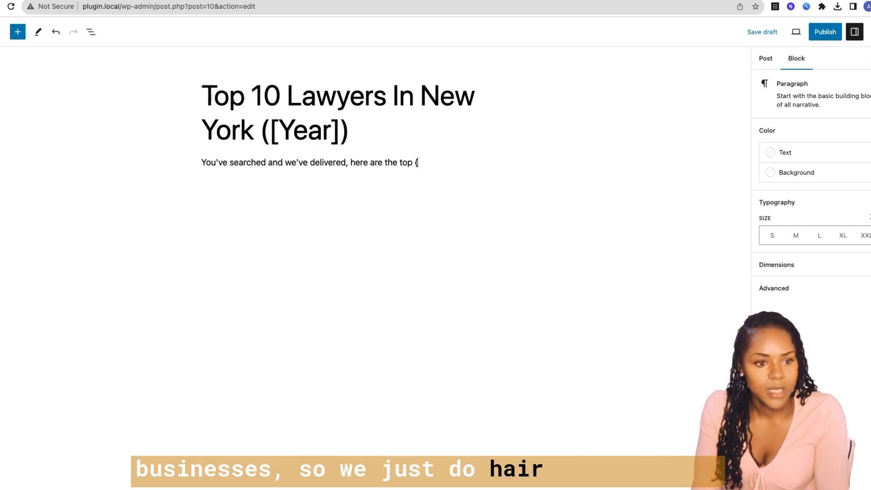
{"action": "type", "text": "business"}
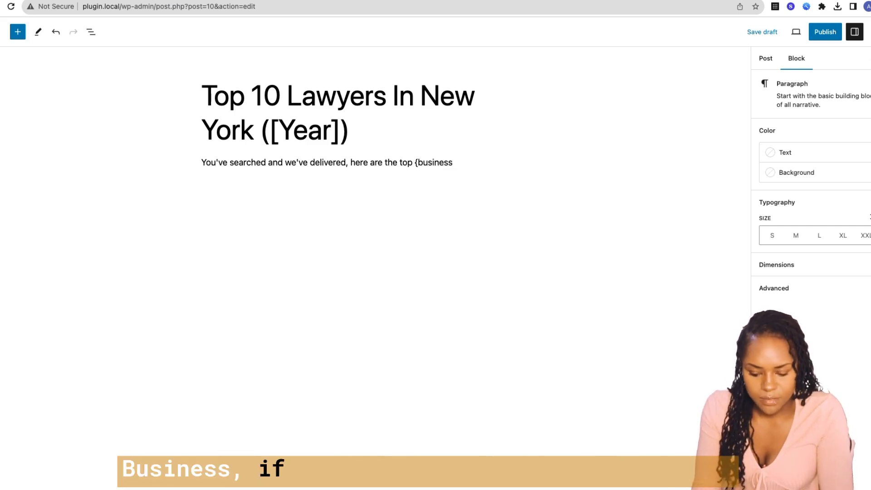
{"action": "type", "text": "} i"}
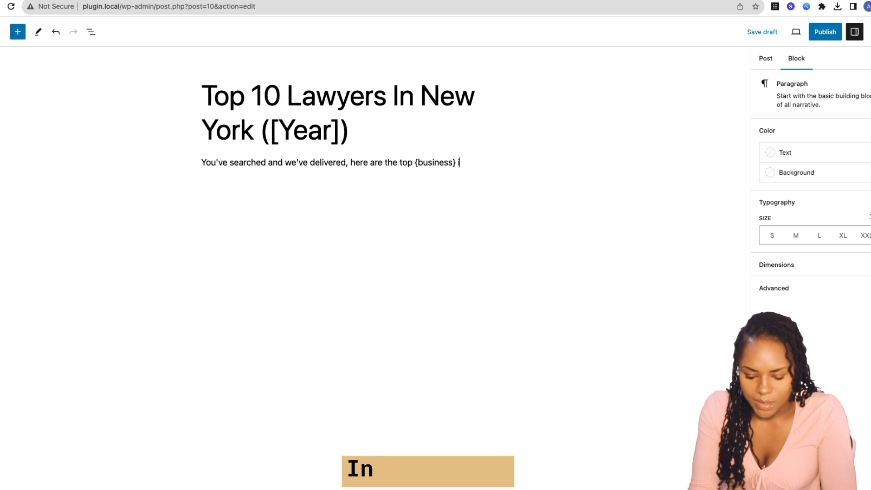
{"action": "type", "text": "n {location"}
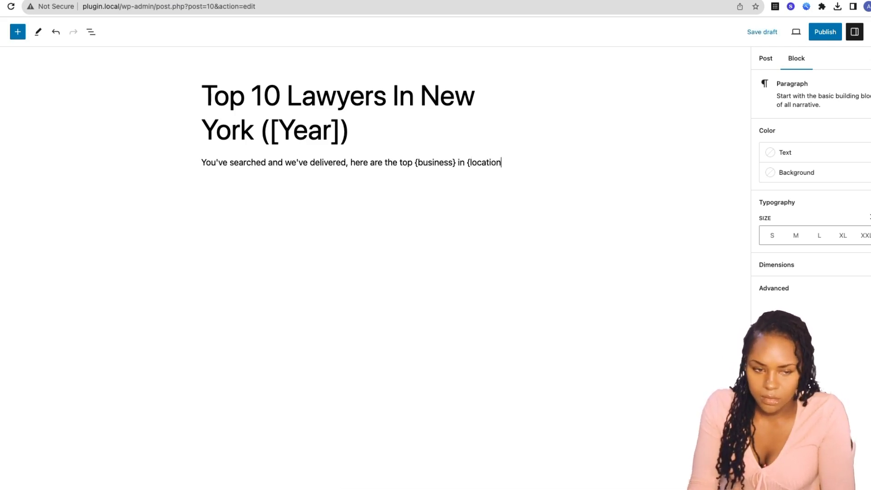
{"action": "type", "text": "}."}
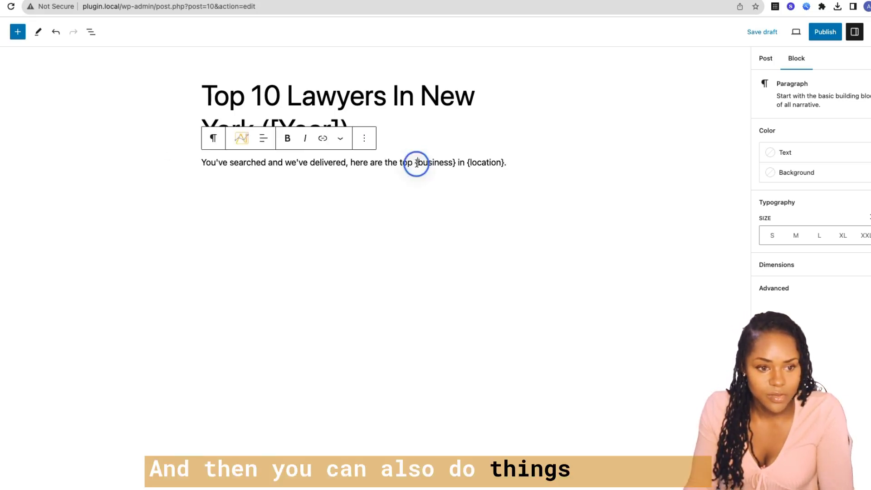
- Make the {business} and {location} placeholders in the opening paragraph bold
{"action": "left_click_drag", "start_coordinate": [457, 162], "coordinate": [414, 162]}
{"action": "key", "text": "ctrl+b"}
{"action": "left_click", "coordinate": [515, 164]}
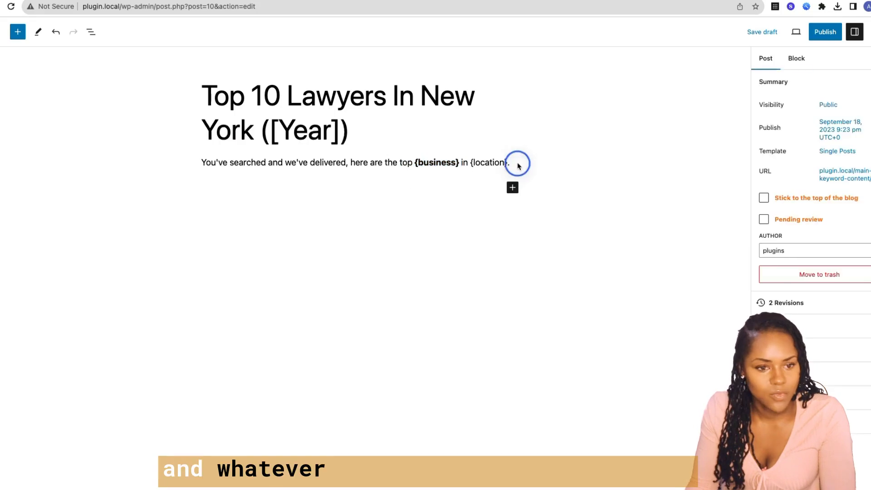
{"action": "left_click_drag", "start_coordinate": [515, 163], "coordinate": [470, 164]}
{"action": "key", "text": "ctrl+b"}
{"action": "key", "text": "Right"}
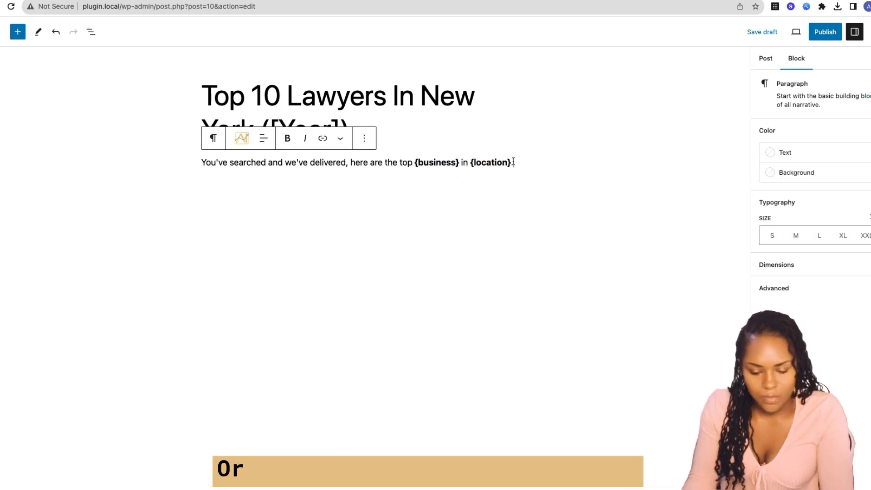
- Add a paragraph below the opening sentence containing the placeholder {introduction} and make it bold
{"action": "key", "text": "Return"}
{"action": "type", "text": "{in"}
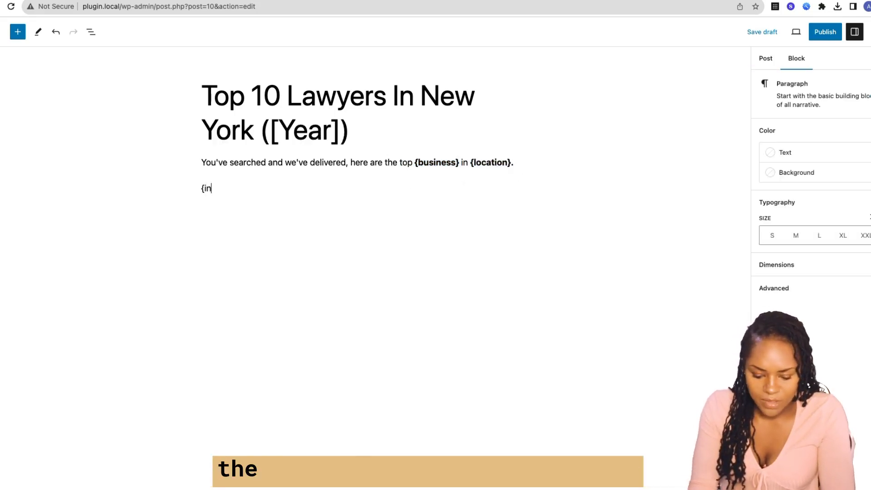
{"action": "type", "text": "troduction}"}
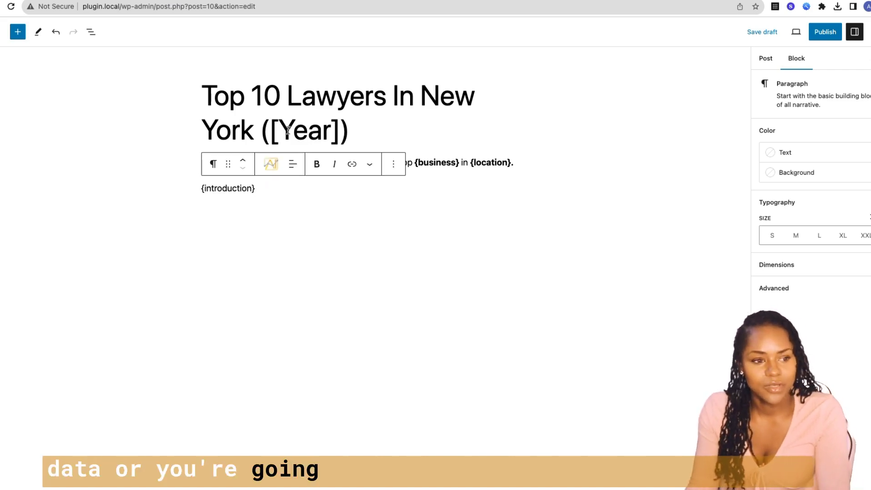
{"action": "left_click_drag", "start_coordinate": [262, 191], "coordinate": [195, 193]}
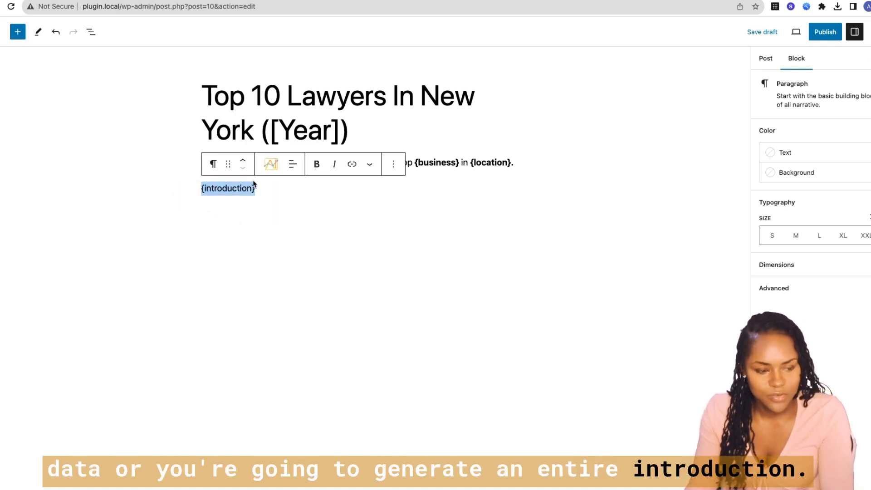
{"action": "left_click", "coordinate": [316, 164]}
{"action": "left_click", "coordinate": [282, 185]}
{"action": "triple_click", "coordinate": [220, 187]}
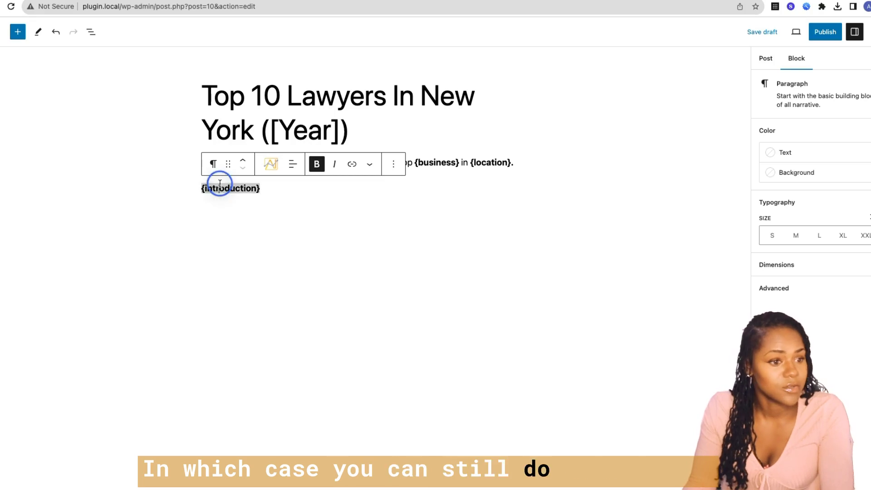
- Examine the curly-bracket placeholders in the post's HTML in the code editor, then return to the visual editor
{"action": "left_click", "coordinate": [866, 32]}
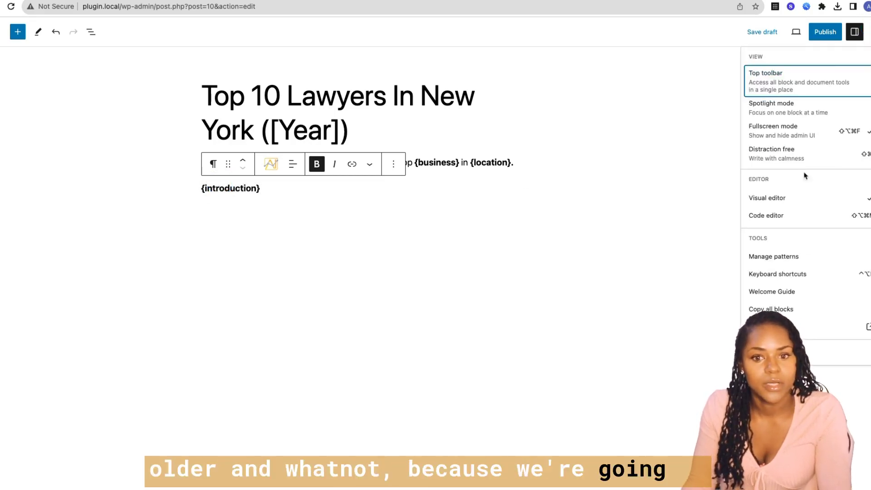
{"action": "left_click", "coordinate": [791, 215]}
{"action": "left_click", "coordinate": [263, 214]}
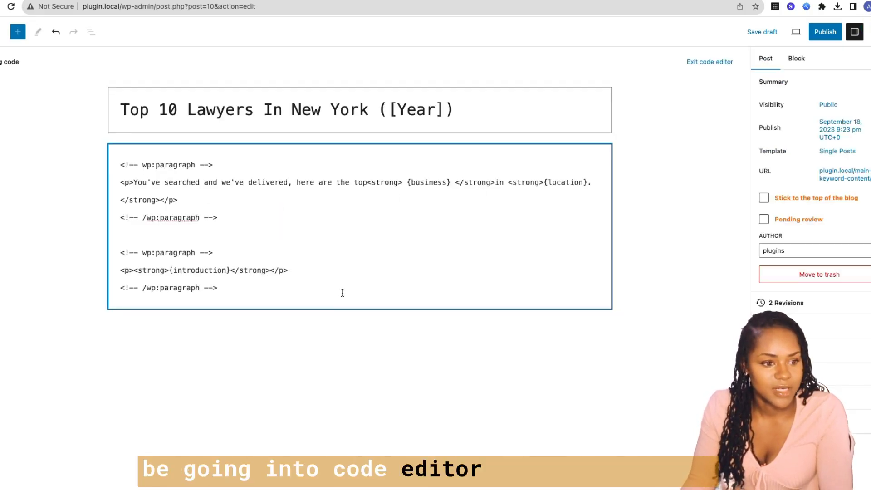
{"action": "left_click_drag", "start_coordinate": [342, 294], "coordinate": [121, 168]}
{"action": "left_click", "coordinate": [271, 228]}
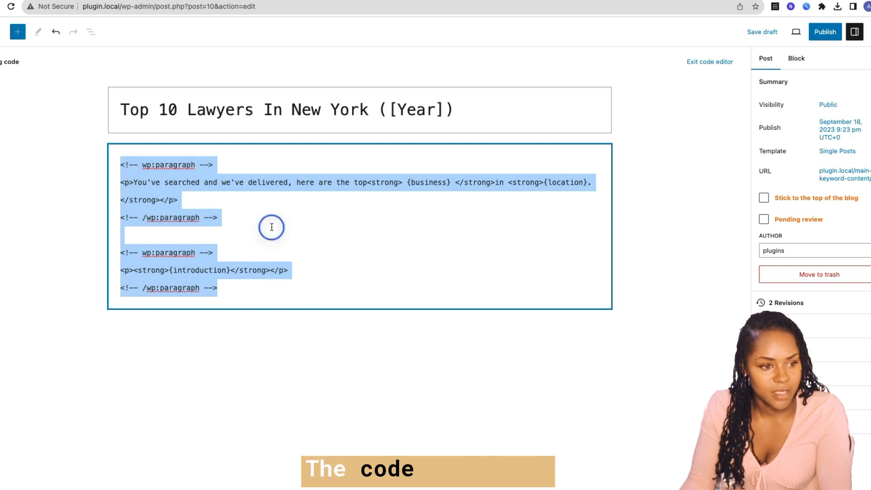
{"action": "left_click", "coordinate": [204, 217]}
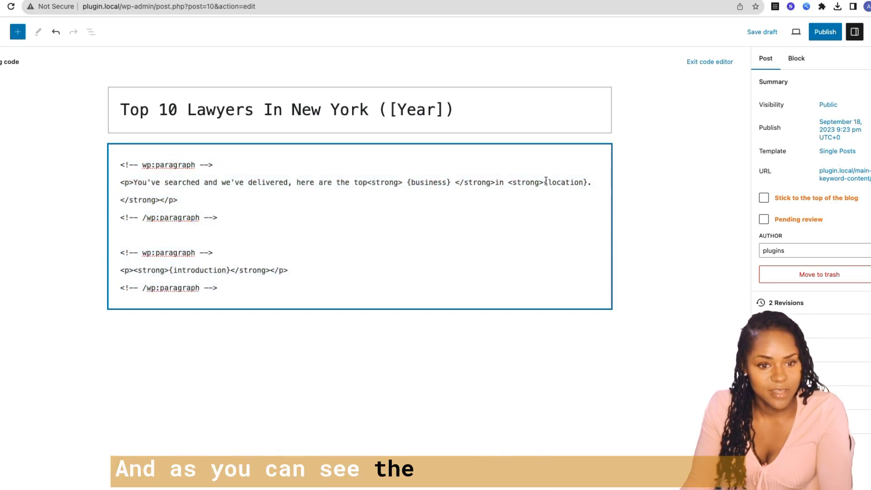
{"action": "left_click_drag", "start_coordinate": [545, 181], "coordinate": [586, 182]}
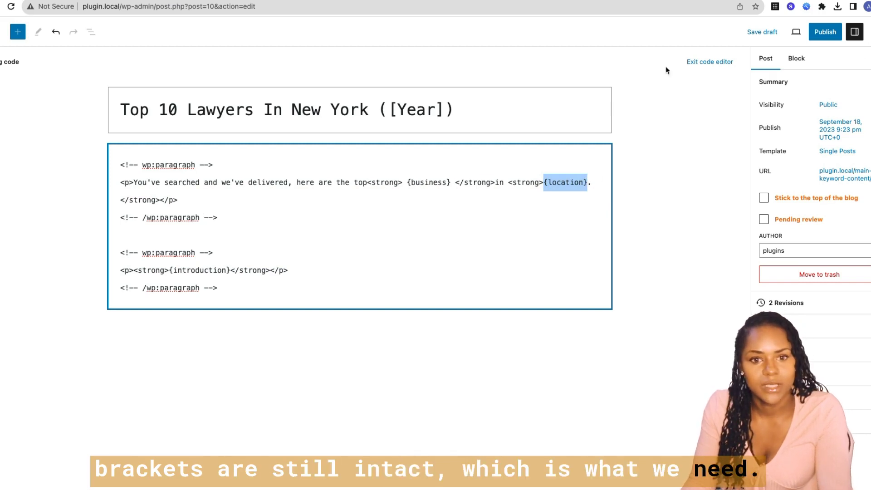
{"action": "left_click", "coordinate": [705, 62]}
{"action": "left_click", "coordinate": [286, 188]}
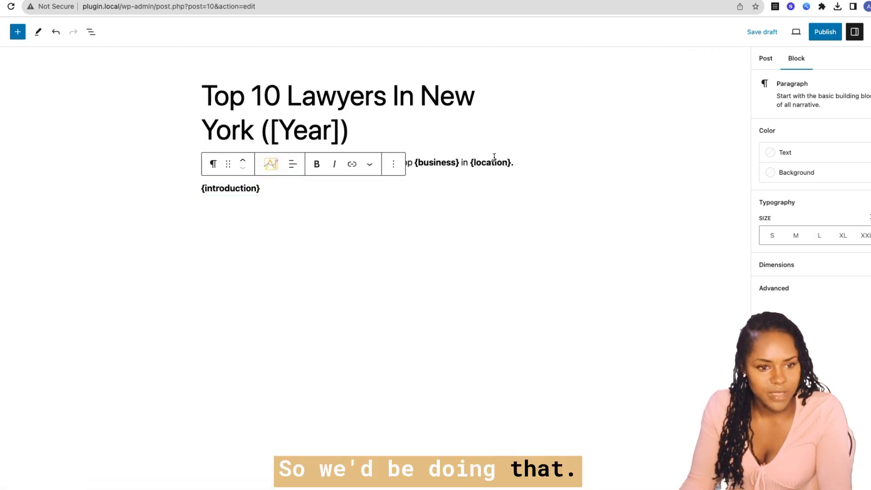
- Insert a Spacer block below the {introduction} paragraph and shorten it by about a quarter, leaving an empty paragraph beneath it
{"action": "left_click", "coordinate": [493, 163]}
{"action": "left_click", "coordinate": [434, 184]}
{"action": "key", "text": "Return"}
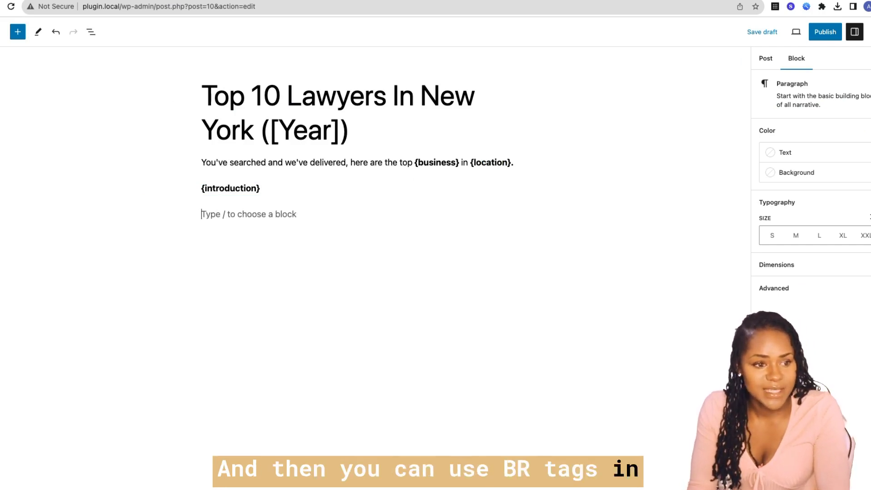
{"action": "type", "text": "/spa"}
{"action": "key", "text": "Return"}
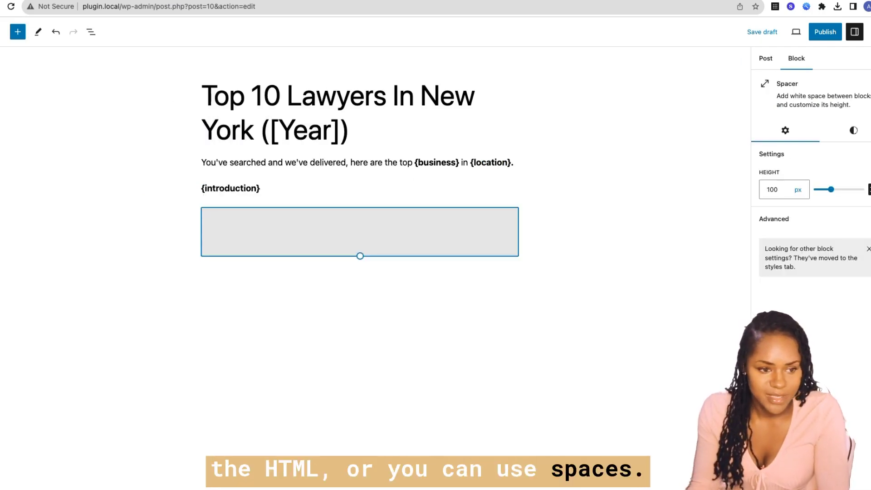
{"action": "left_click_drag", "start_coordinate": [360, 256], "coordinate": [368, 244]}
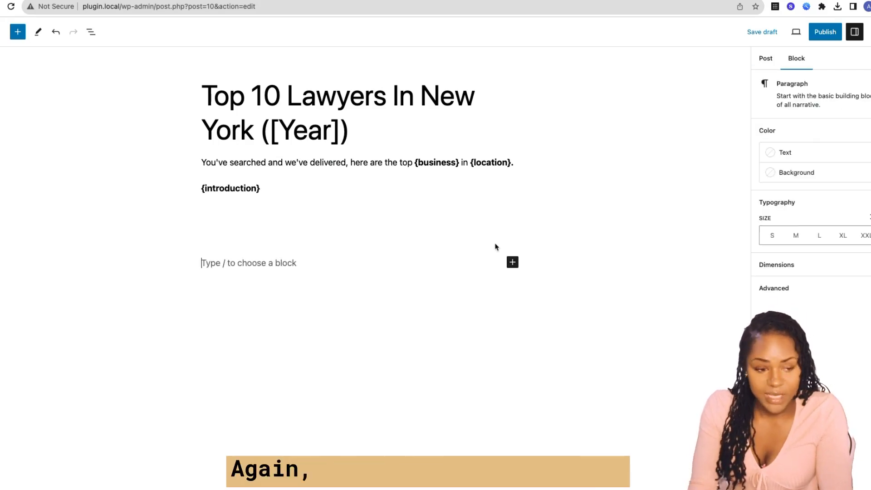
{"action": "type", "text": "{"}
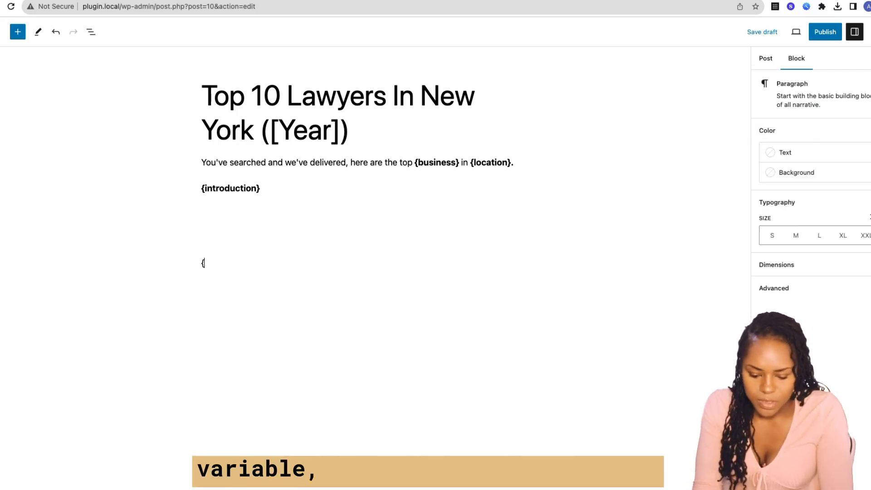
{"action": "key", "text": "BackSpace"}
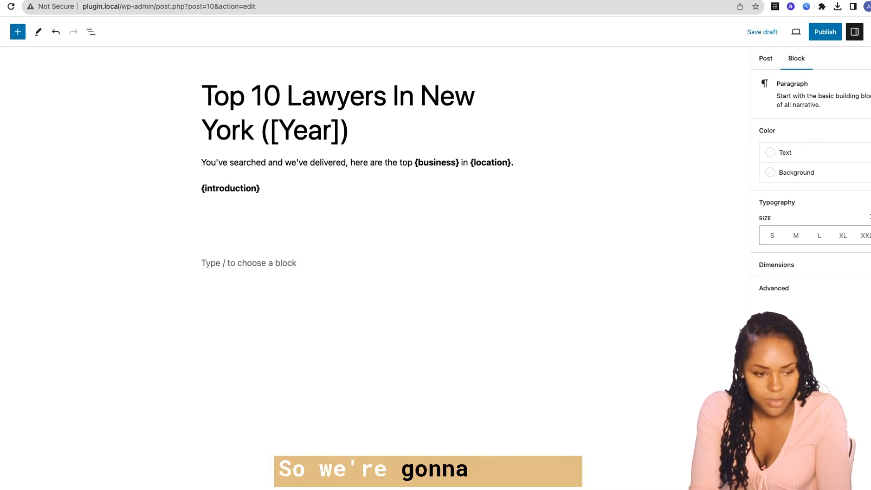
- Add a level-2 heading containing the placeholder {business1} below the spacer and copy its text
{"action": "type", "text": "## "}
{"action": "type", "text": "{business"}
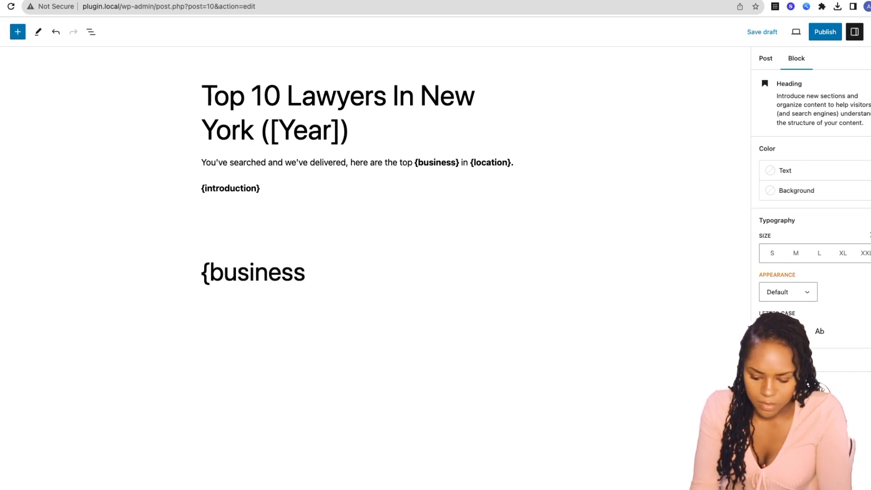
{"action": "type", "text": "1}"}
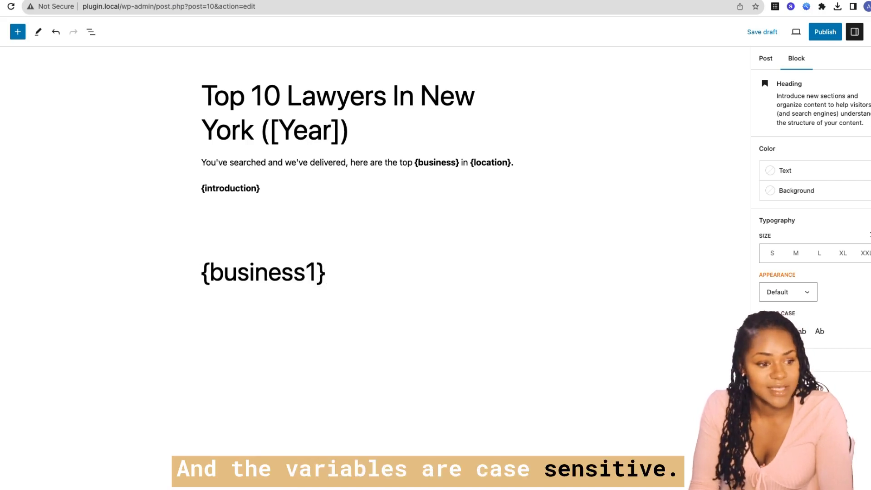
{"action": "left_click_drag", "start_coordinate": [376, 276], "coordinate": [177, 278]}
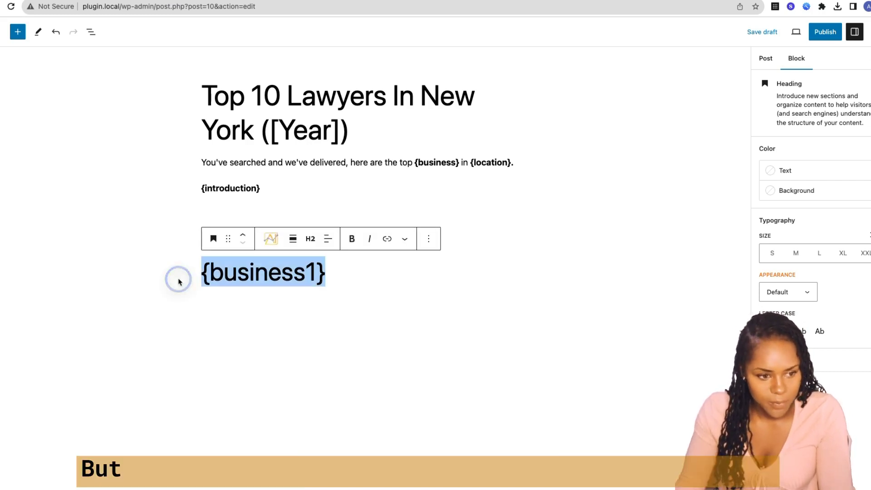
{"action": "key", "text": "ctrl+c"}
{"action": "left_click", "coordinate": [379, 282]}
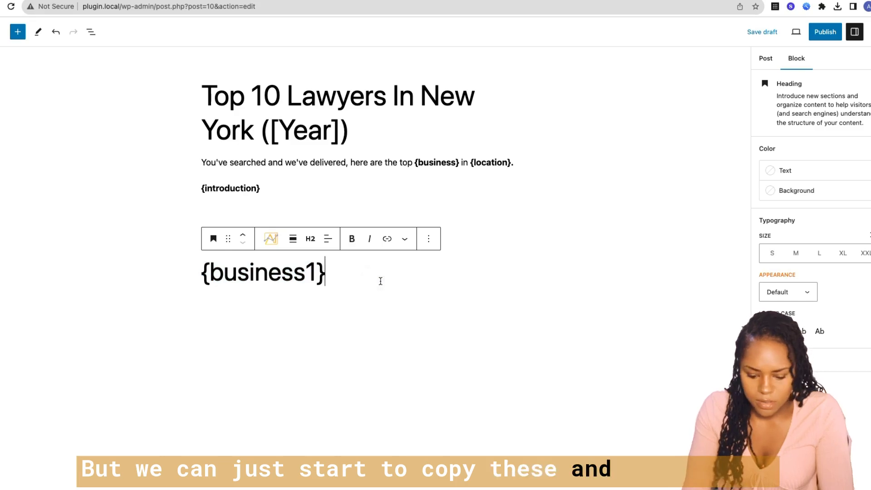
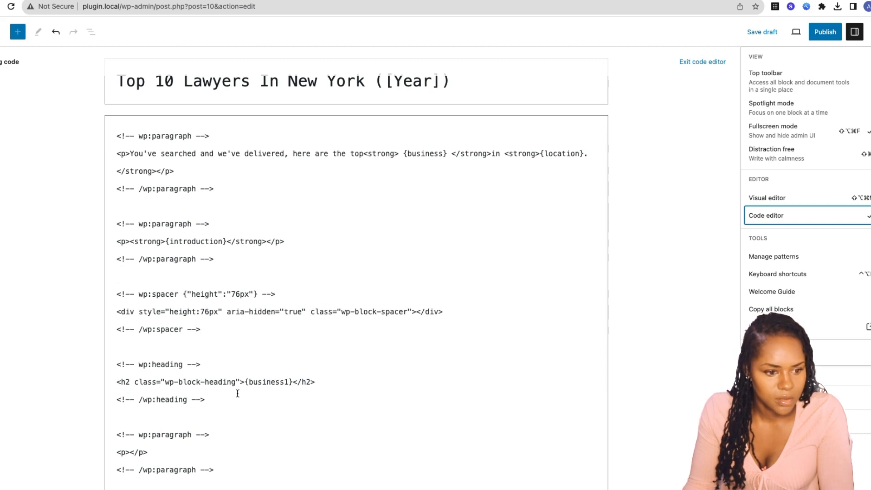
- Copy the {business1} heading block's markup in the code editor and paste five duplicates directly below it
{"action": "left_click_drag", "start_coordinate": [239, 395], "coordinate": [97, 362]}
{"action": "key", "text": "super+c"}
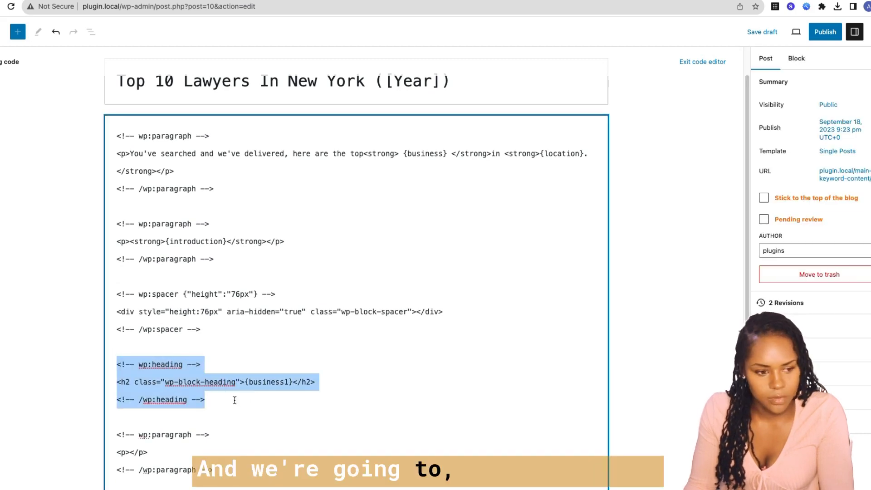
{"action": "left_click", "coordinate": [253, 404]}
{"action": "key", "text": "Return"}
{"action": "key", "text": "super+v"}
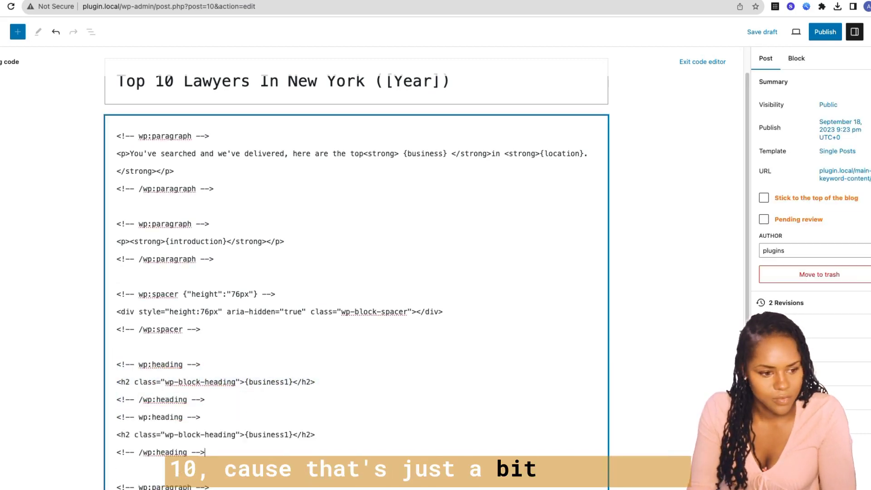
{"action": "key", "text": "Return"}
{"action": "key", "text": "super+v"}
{"action": "key", "text": "Return"}
{"action": "key", "text": "super+v"}
{"action": "key", "text": "Return"}
{"action": "key", "text": "super+v"}
{"action": "key", "text": "super+v"}
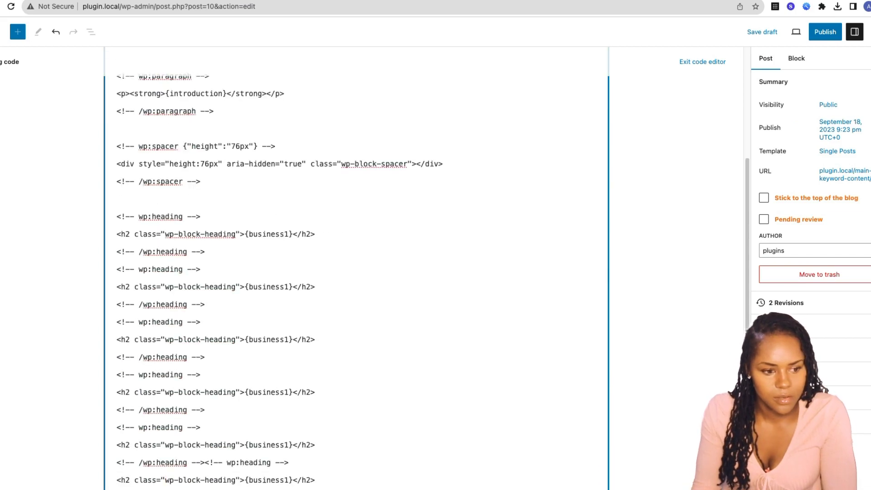
- Hide the settings sidebar and return to the visual editor at the stacked {business1} headings
{"action": "left_click", "coordinate": [855, 32]}
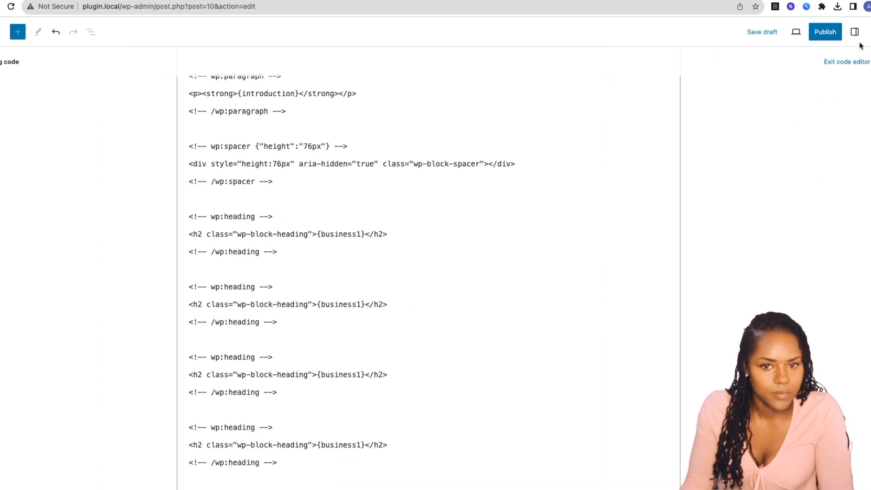
{"action": "left_click", "coordinate": [867, 63]}
{"action": "scroll", "coordinate": [416, 225], "scroll_direction": "down", "scroll_amount": 3}
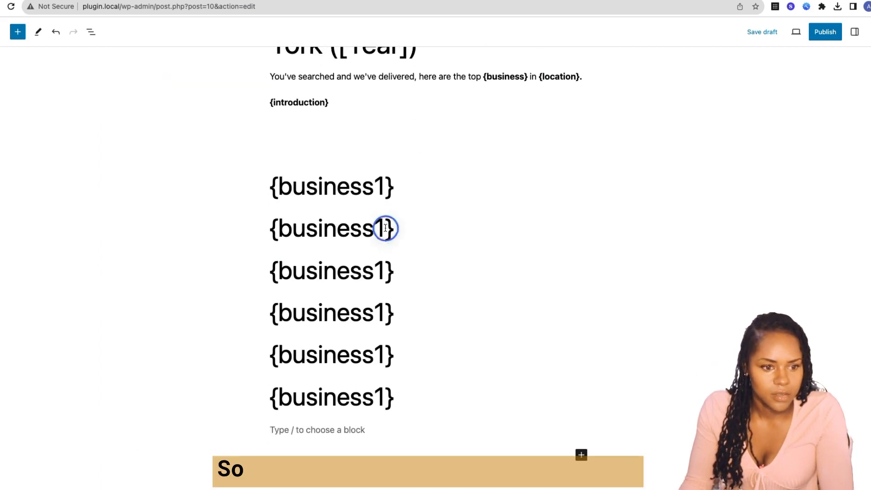
- Renumber the second to fifth heading placeholders as {business2}, {business3}, {business4} and {business5}
{"action": "left_click_drag", "start_coordinate": [385, 228], "coordinate": [377, 223]}
{"action": "type", "text": "2"}
{"action": "left_click_drag", "start_coordinate": [385, 271], "coordinate": [375, 270]}
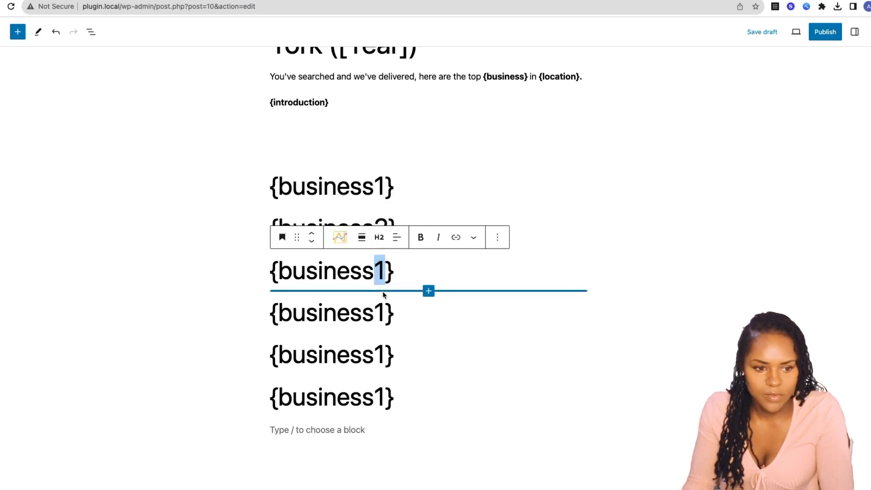
{"action": "type", "text": "3"}
{"action": "left_click_drag", "start_coordinate": [385, 311], "coordinate": [374, 313]}
{"action": "key", "text": "BackSpace"}
{"action": "type", "text": "4"}
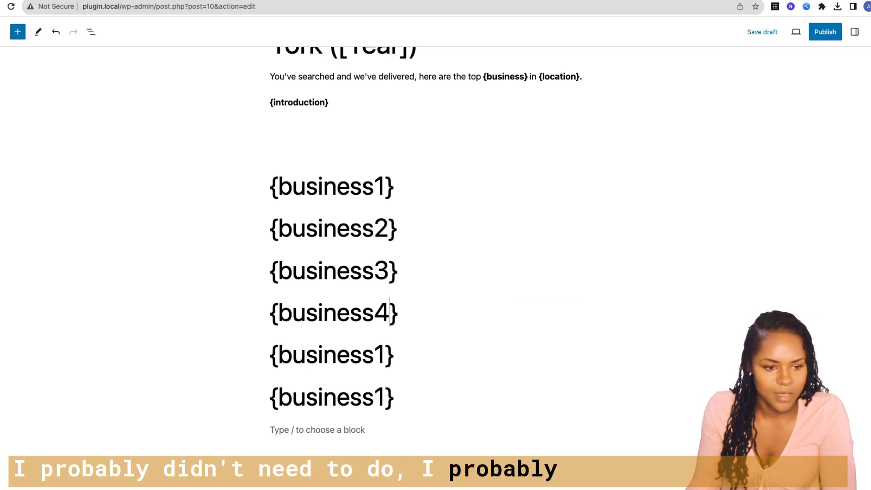
{"action": "left_click_drag", "start_coordinate": [388, 354], "coordinate": [375, 356]}
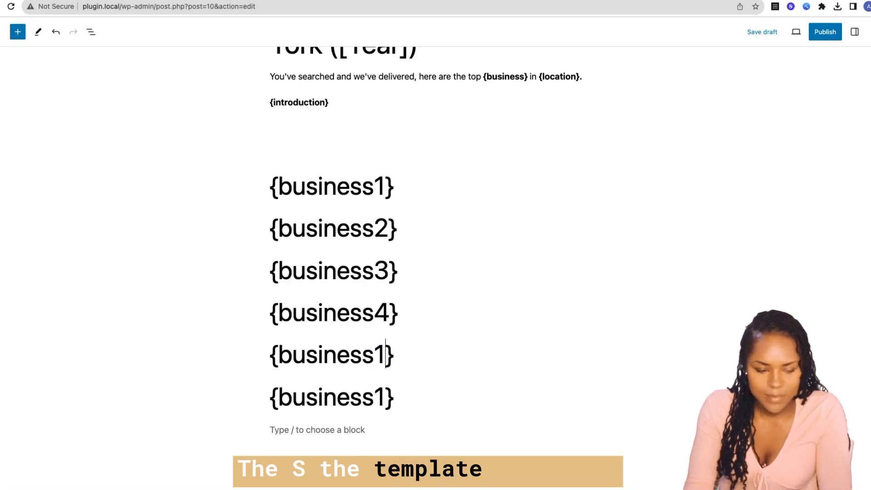
{"action": "key", "text": "BackSpace"}
{"action": "type", "text": "5"}
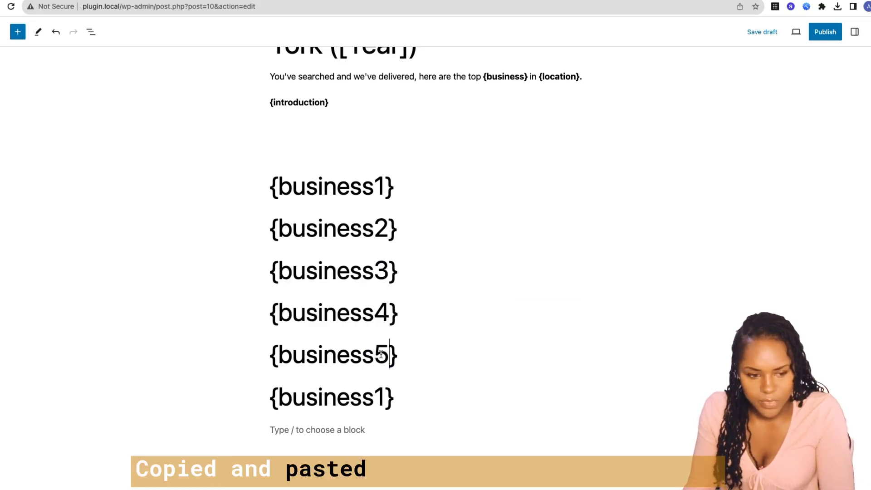
- Delete the sixth heading below {business5}
{"action": "left_click_drag", "start_coordinate": [384, 397], "coordinate": [375, 398]}
{"action": "key", "text": "BackSpace"}
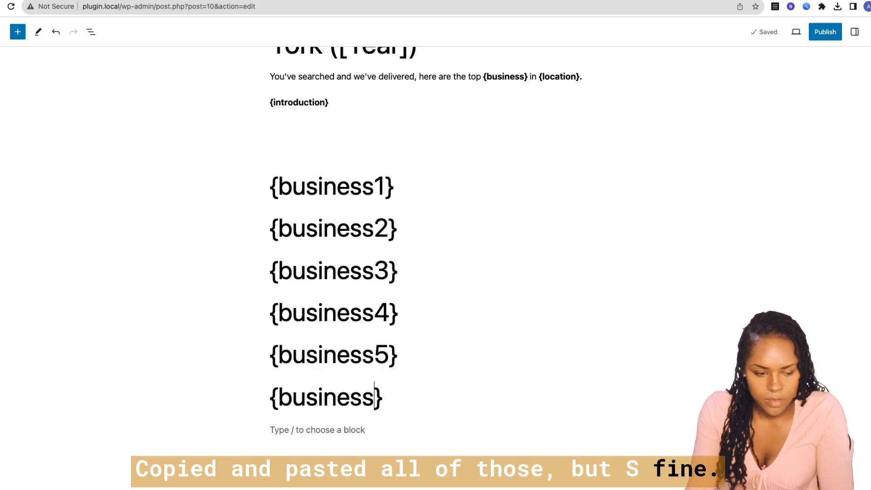
{"action": "key", "text": "ctrl+a"}
{"action": "key", "text": "BackSpace"}
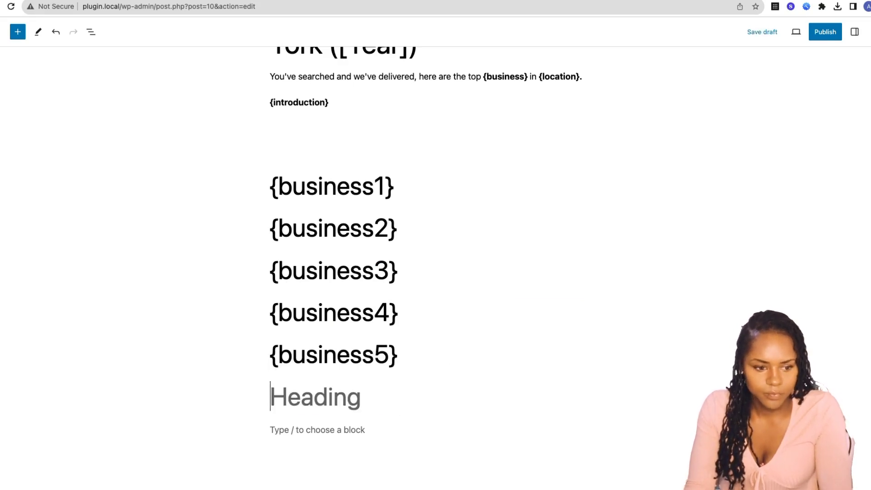
{"action": "key", "text": "BackSpace"}
- Add a paragraph containing the placeholder {companyprofile} below the {business1} heading
{"action": "left_click", "coordinate": [425, 188]}
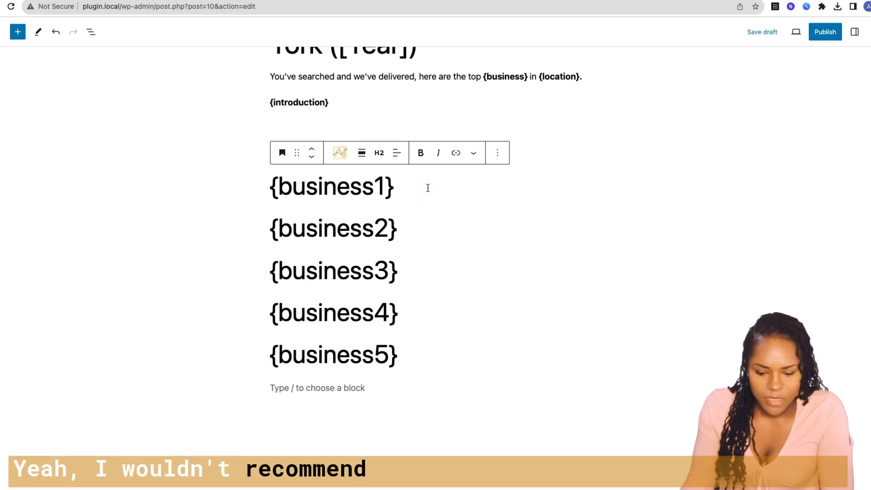
{"action": "key", "text": "Return"}
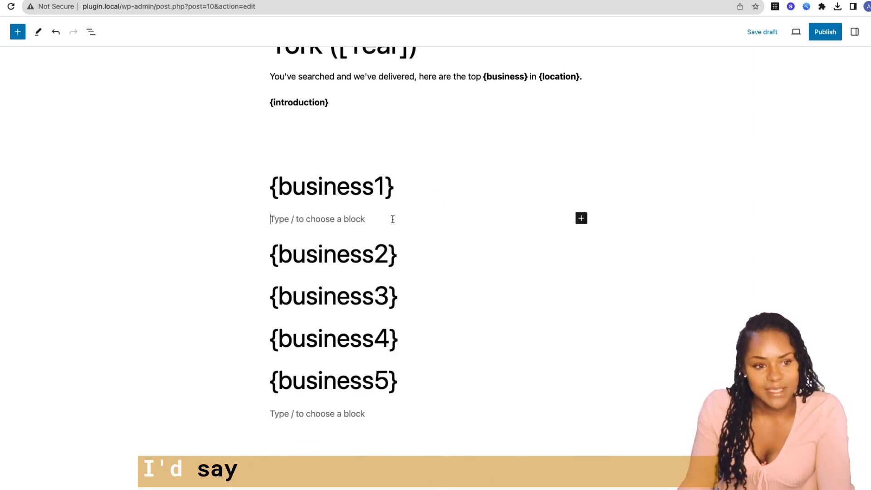
{"action": "type", "text": "{"}
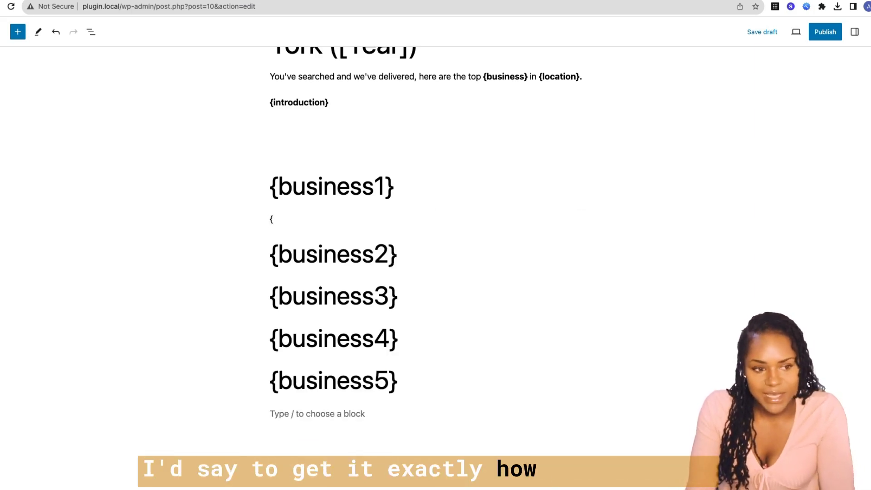
{"action": "type", "text": "company"}
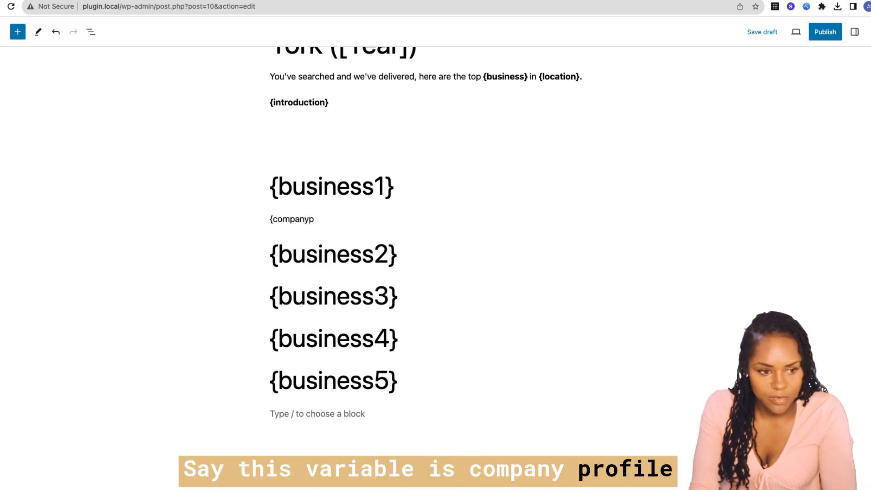
{"action": "type", "text": "profile}"}
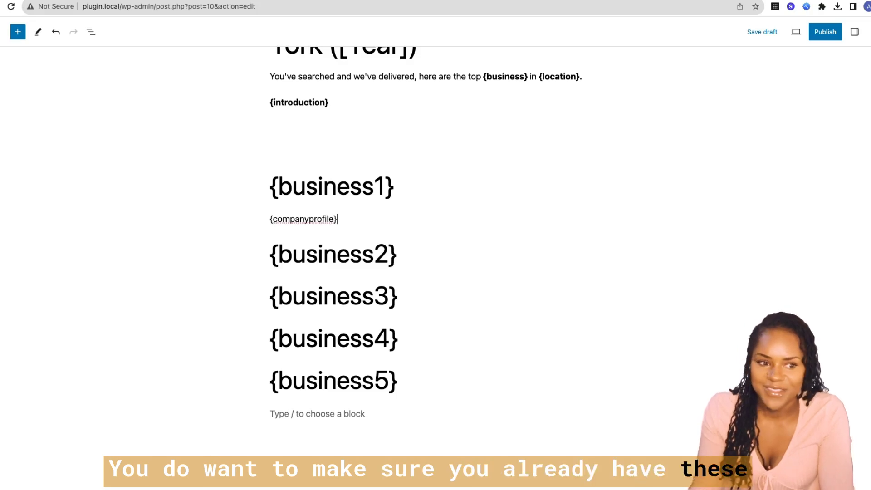
- Insert a Spacer block followed by a Separator block below the {companyprofile} paragraph
{"action": "key", "text": "Return"}
{"action": "type", "text": "/spacer"}
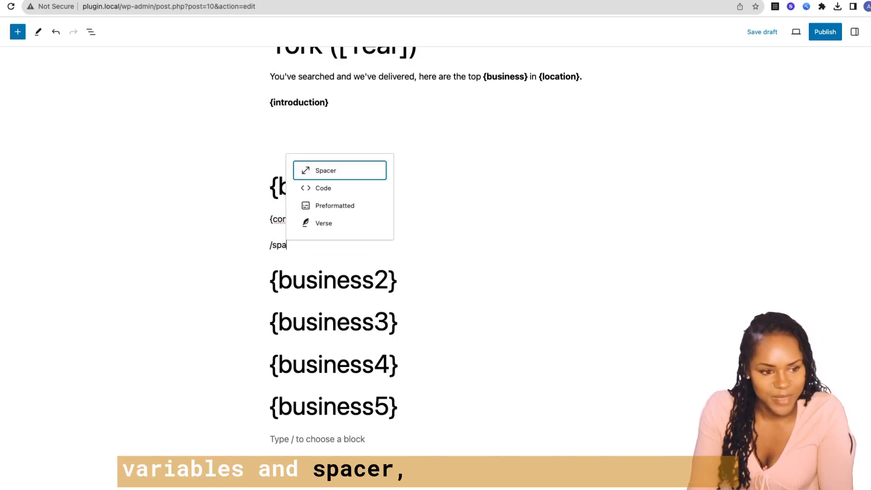
{"action": "key", "text": "Return"}
{"action": "key", "text": "Return"}
{"action": "type", "text": "/s"}
{"action": "key", "text": "Return"}
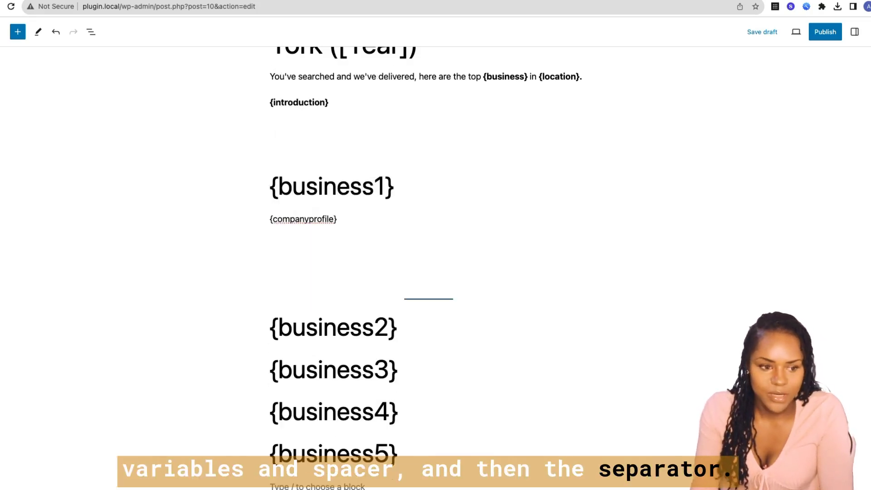
- Add a new paragraph below {companyprofile} and search the available blocks for a map
{"action": "left_click", "coordinate": [394, 243]}
{"action": "left_click", "coordinate": [304, 212]}
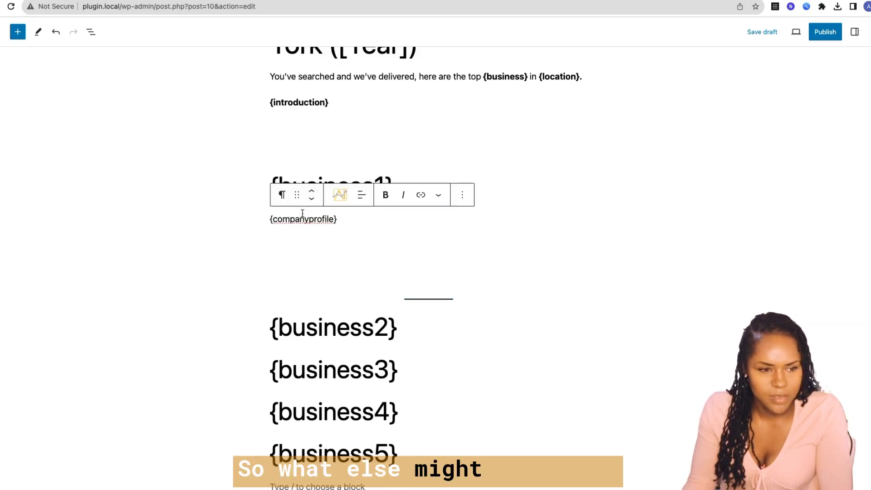
{"action": "left_click", "coordinate": [407, 179]}
{"action": "left_click", "coordinate": [388, 216]}
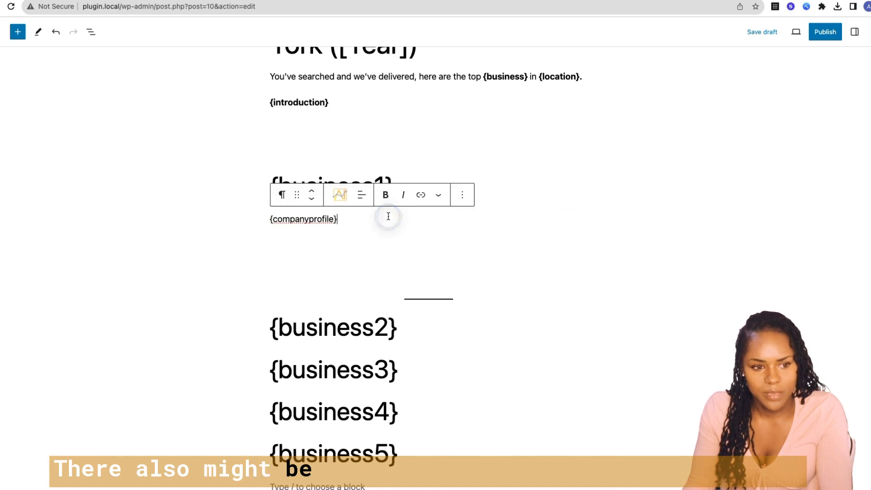
{"action": "key", "text": "Return"}
{"action": "type", "text": "/"}
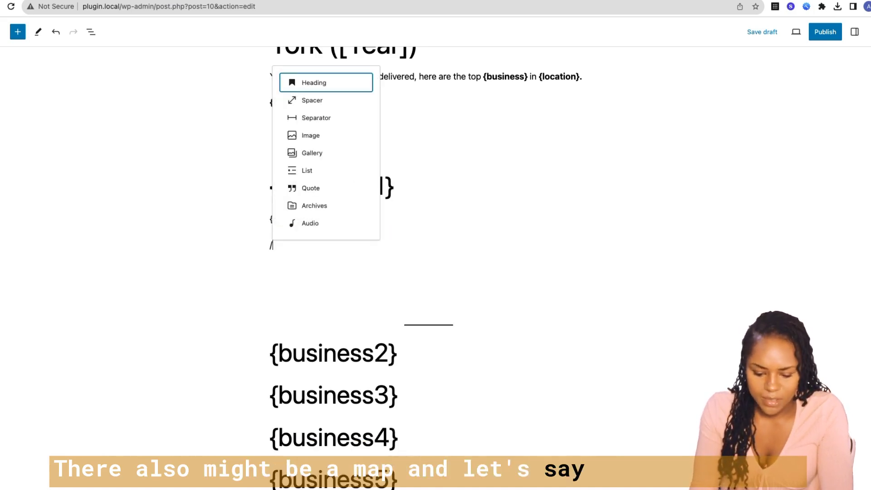
{"action": "type", "text": "m"}
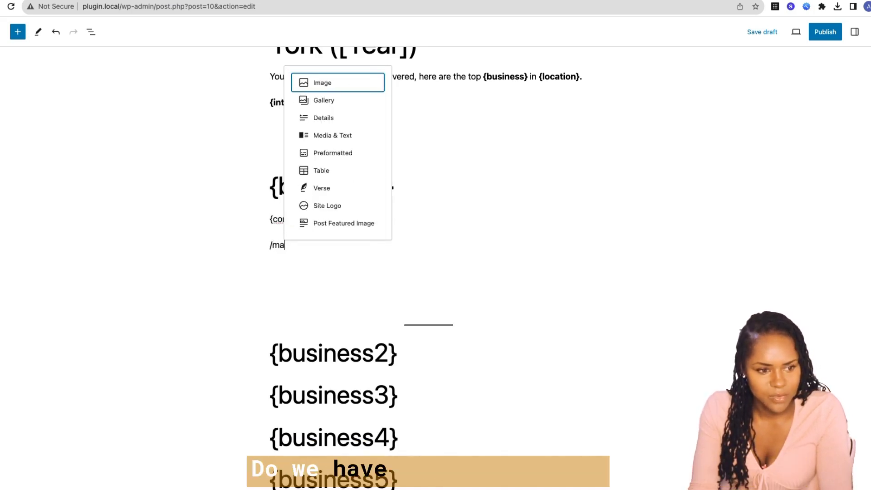
{"action": "key", "text": "BackSpace"}
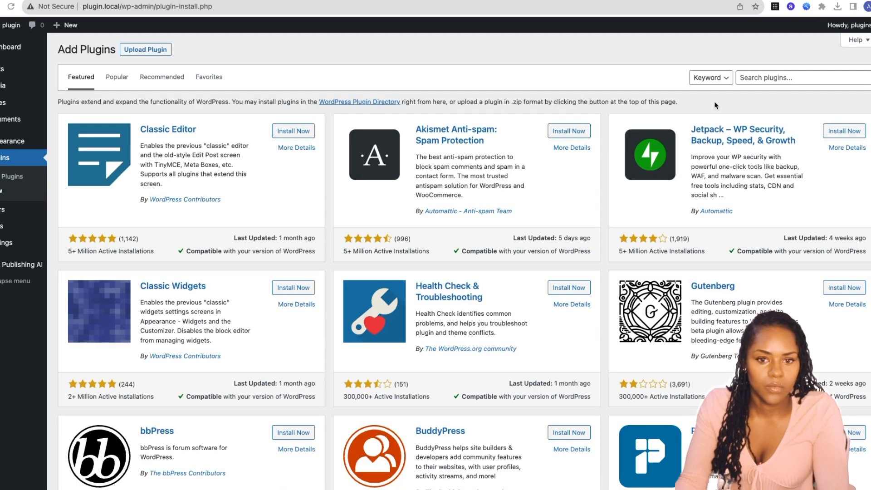
- Find the Spectra – WordPress Gutenberg Blocks plugin in the plugin directory, install it and activate it
{"action": "left_click", "coordinate": [762, 77]}
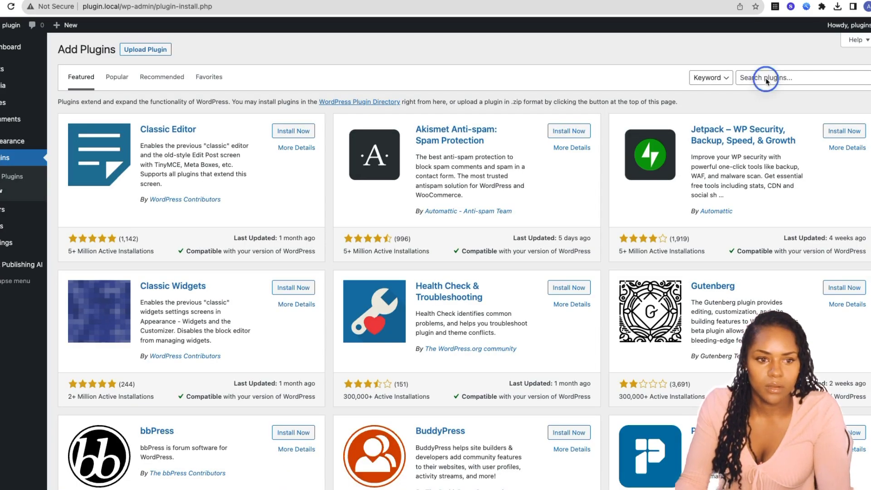
{"action": "type", "text": "spectra"}
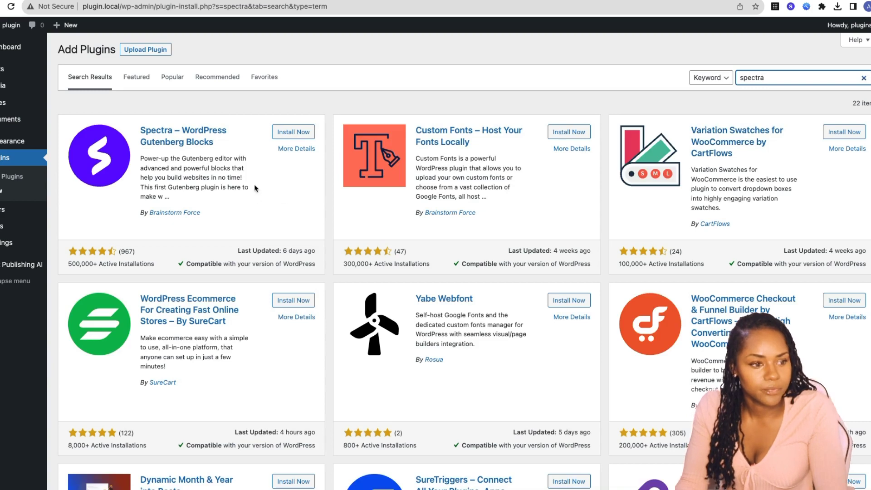
{"action": "left_click", "coordinate": [289, 135]}
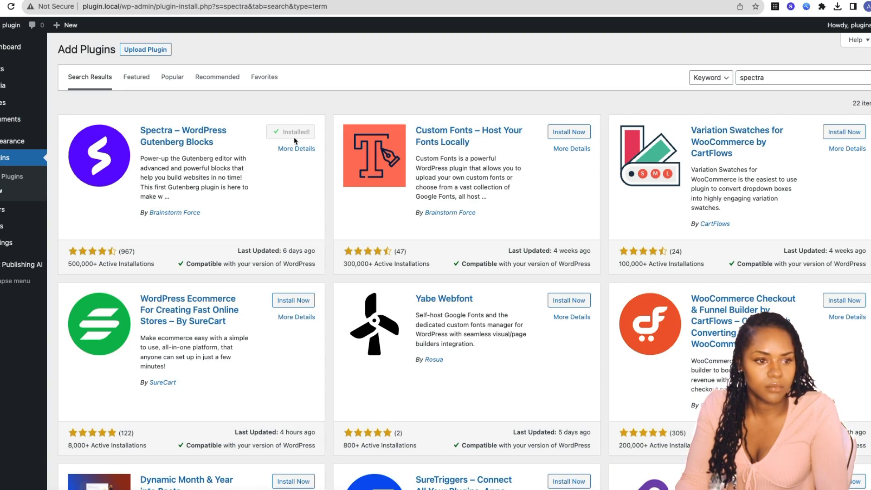
{"action": "left_click", "coordinate": [297, 131]}
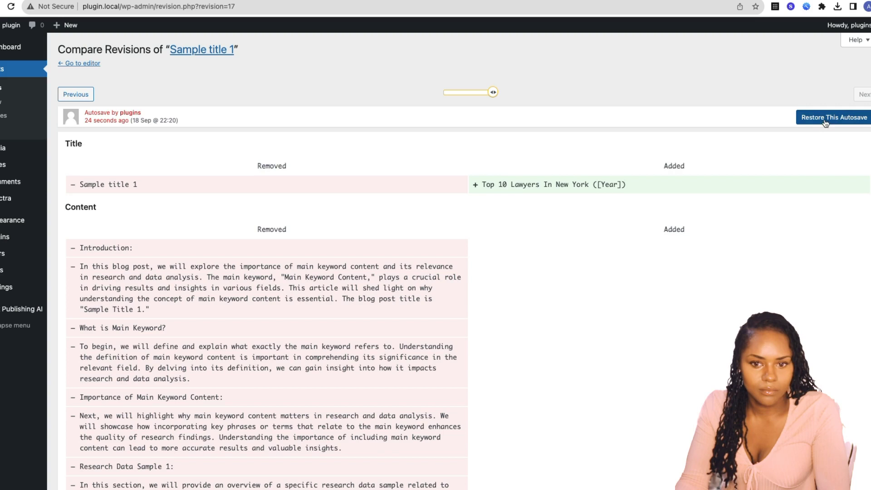
- Restore the post's autosave and insert a Google map block in place of the slash paragraph below {companyprofile}
{"action": "left_click", "coordinate": [823, 117]}
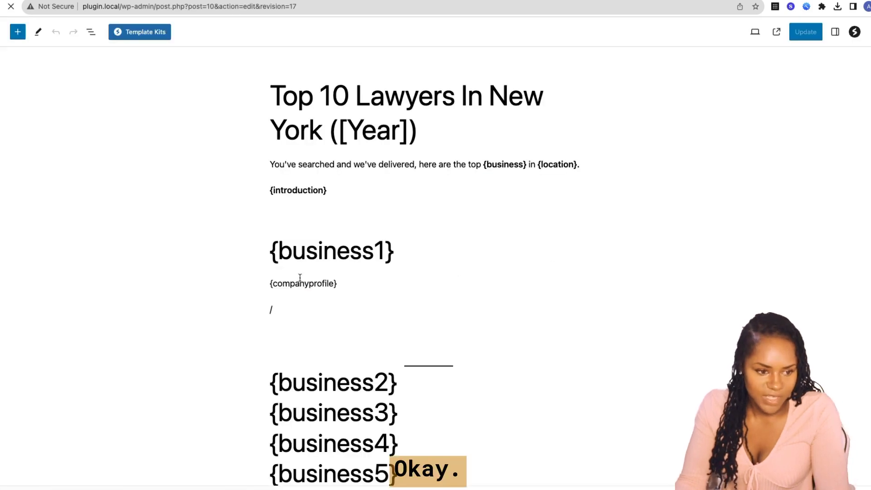
{"action": "left_click", "coordinate": [293, 307]}
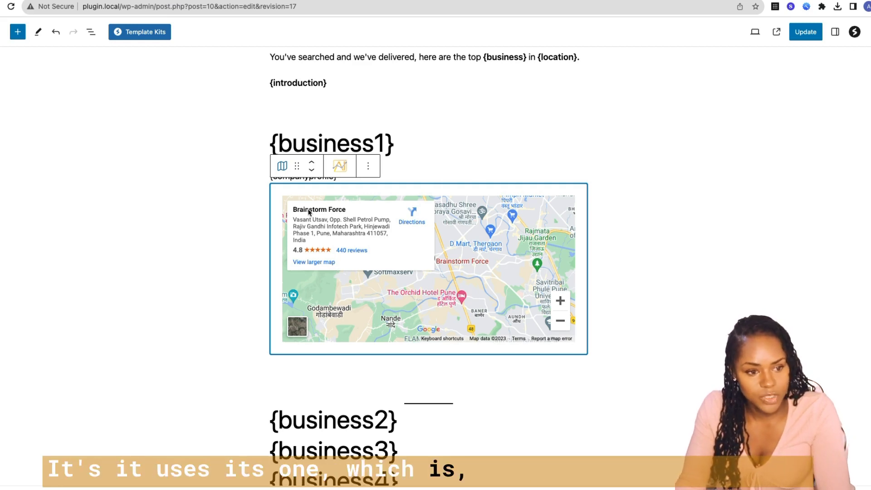
{"action": "left_click", "coordinate": [518, 170]}
{"action": "left_click", "coordinate": [554, 196]}
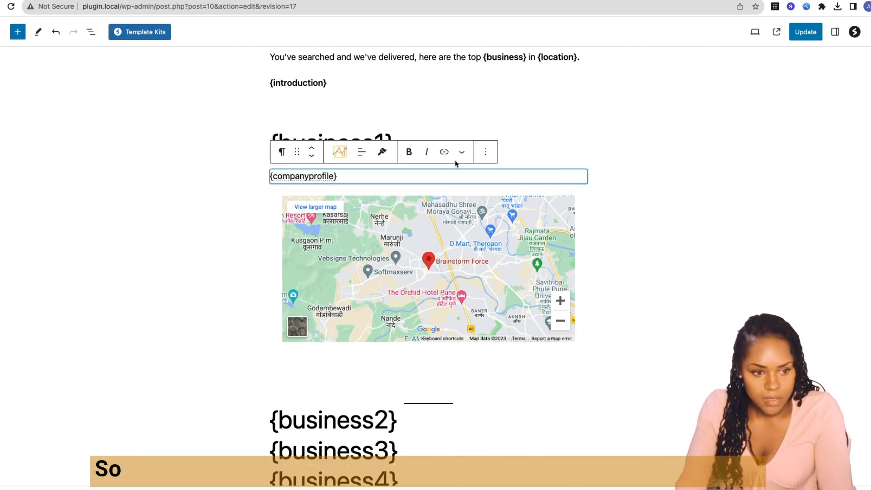
{"action": "left_click", "coordinate": [519, 135]}
{"action": "left_click", "coordinate": [340, 143]}
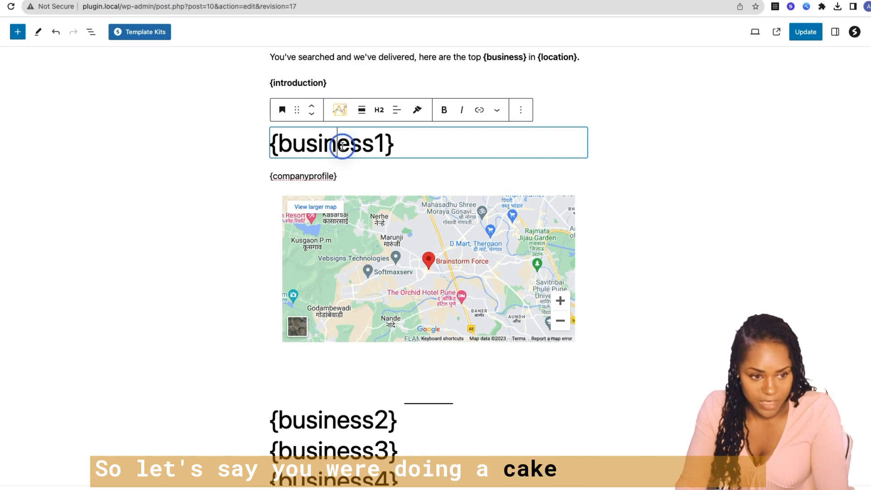
{"action": "left_click_drag", "start_coordinate": [339, 175], "coordinate": [270, 175]}
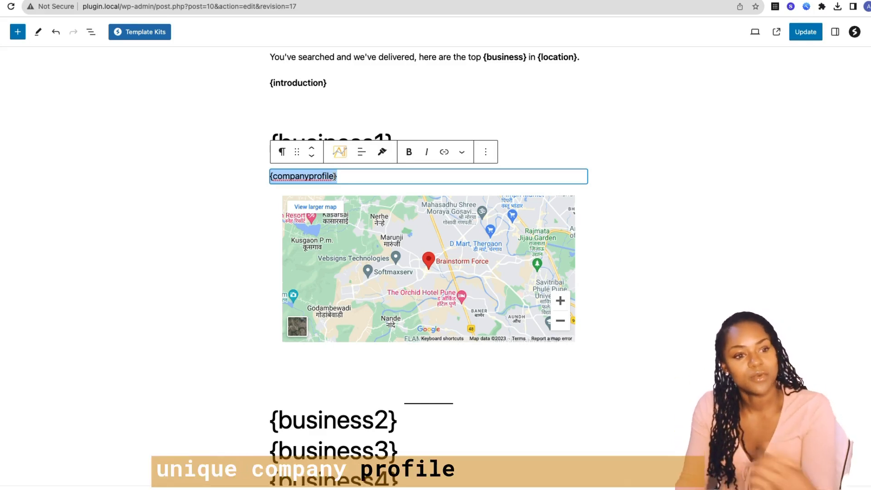
{"action": "left_click", "coordinate": [362, 137]}
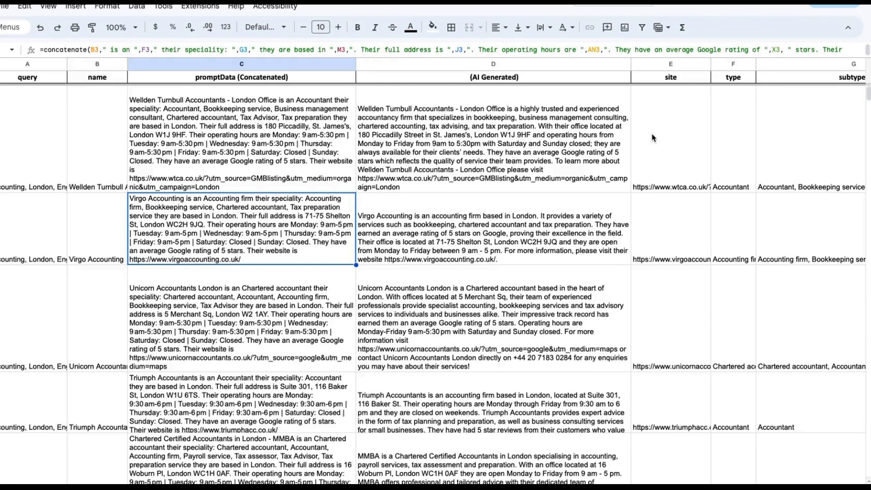
- Switch to the Google Sheets list of London accountants and look across all of its business data columns
{"action": "scroll", "coordinate": [651, 138], "scroll_direction": "right", "scroll_amount": 15}
{"action": "scroll", "coordinate": [652, 137], "scroll_direction": "right", "scroll_amount": 5}
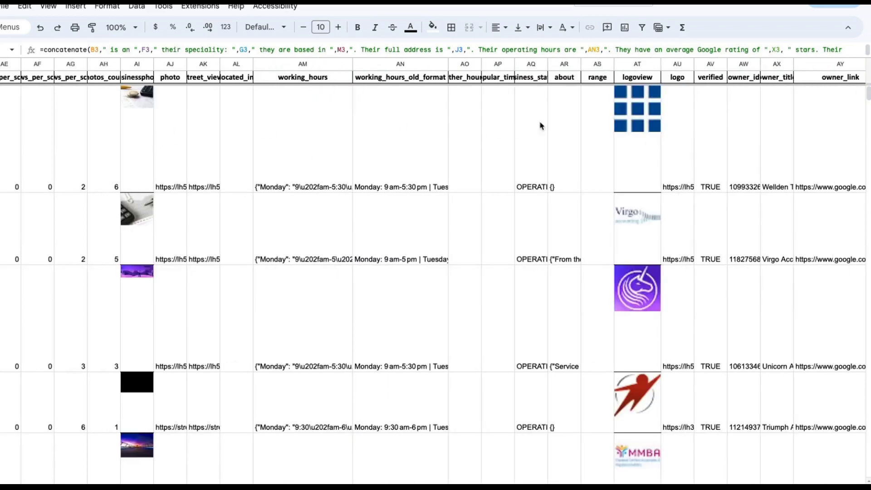
{"action": "scroll", "coordinate": [558, 127], "scroll_direction": "right", "scroll_amount": 5}
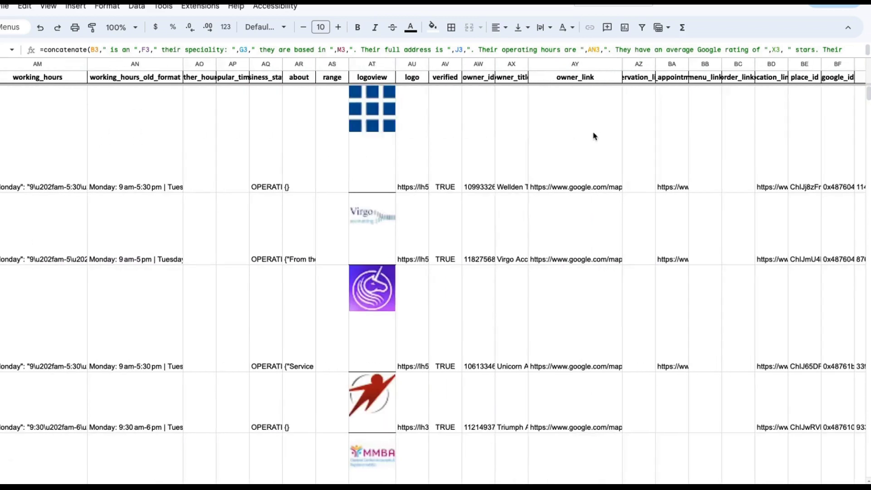
{"action": "scroll", "coordinate": [582, 138], "scroll_direction": "right", "scroll_amount": 1}
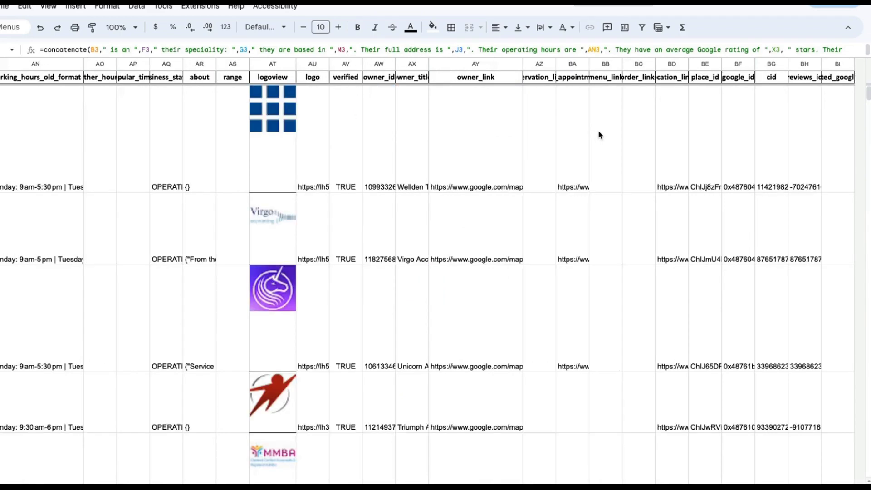
{"action": "scroll", "coordinate": [599, 134], "scroll_direction": "left", "scroll_amount": 20}
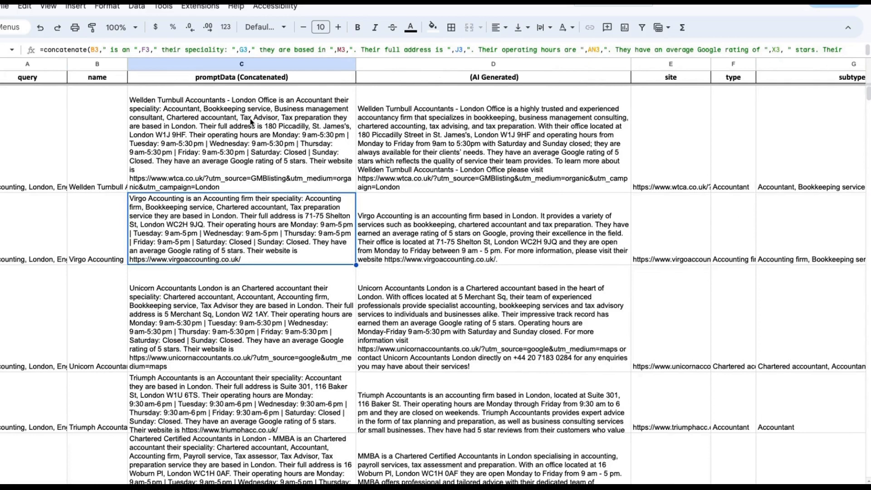
- Examine the concatenate formula in cell C2, going through its references for name, type, speciality, location, full address and operating hours
{"action": "left_click", "coordinate": [235, 117]}
{"action": "double_click", "coordinate": [234, 117]}
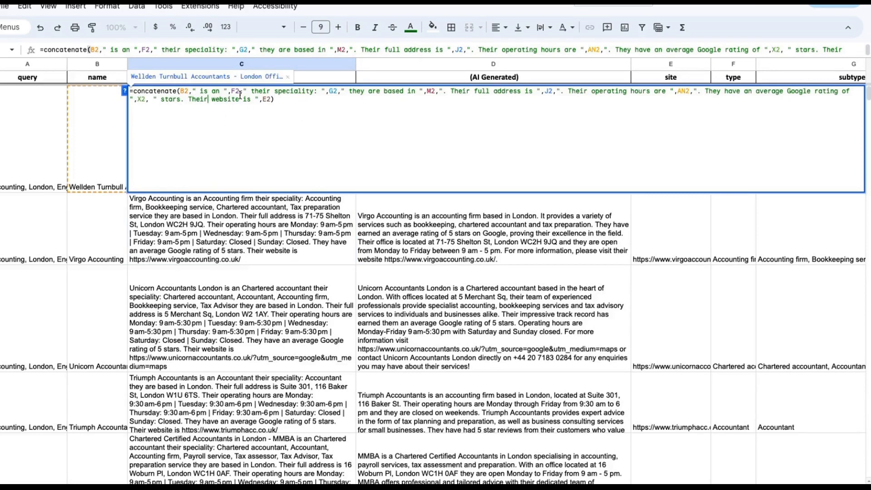
{"action": "key", "text": "Return"}
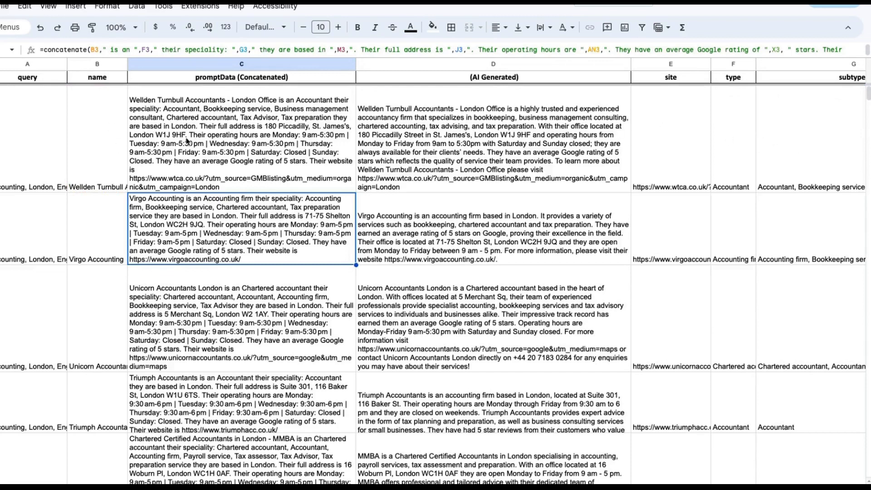
{"action": "double_click", "coordinate": [222, 119]}
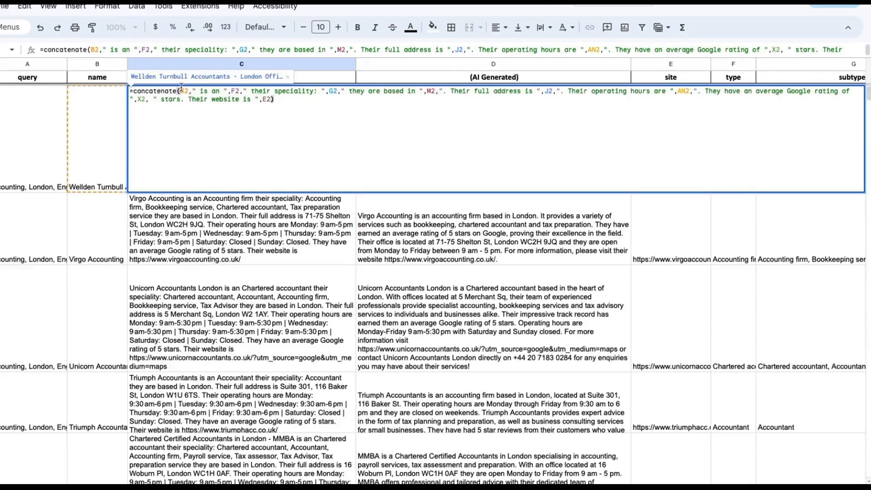
{"action": "double_click", "coordinate": [235, 91]}
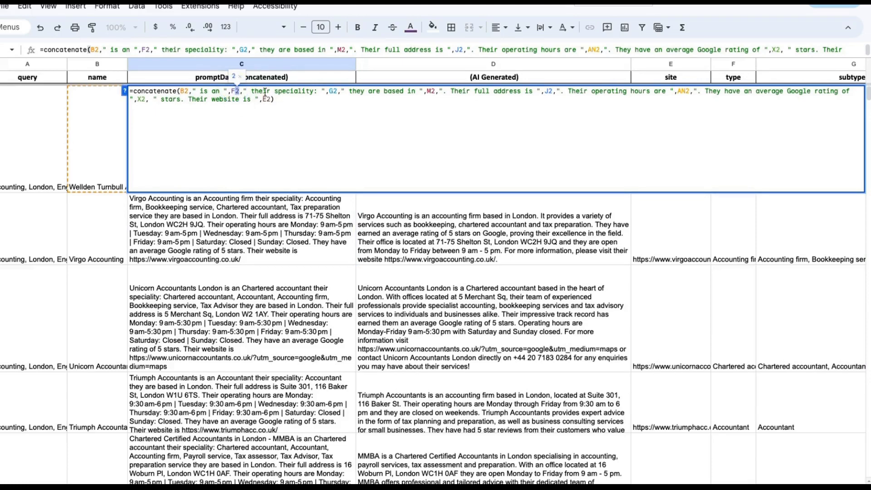
{"action": "left_click", "coordinate": [250, 91]}
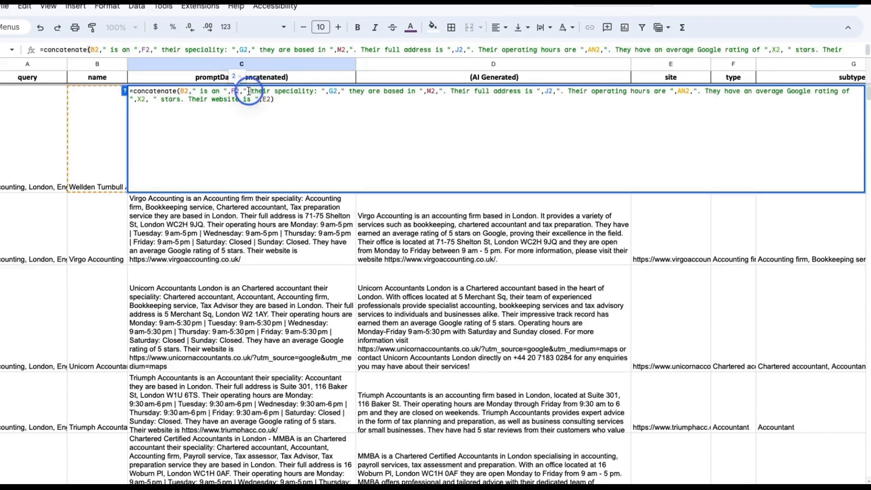
{"action": "double_click", "coordinate": [330, 92]}
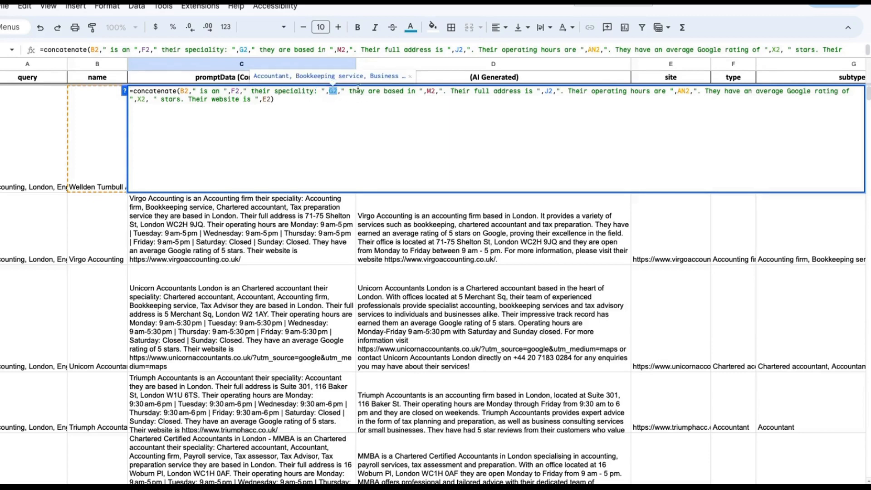
{"action": "left_click", "coordinate": [429, 92]}
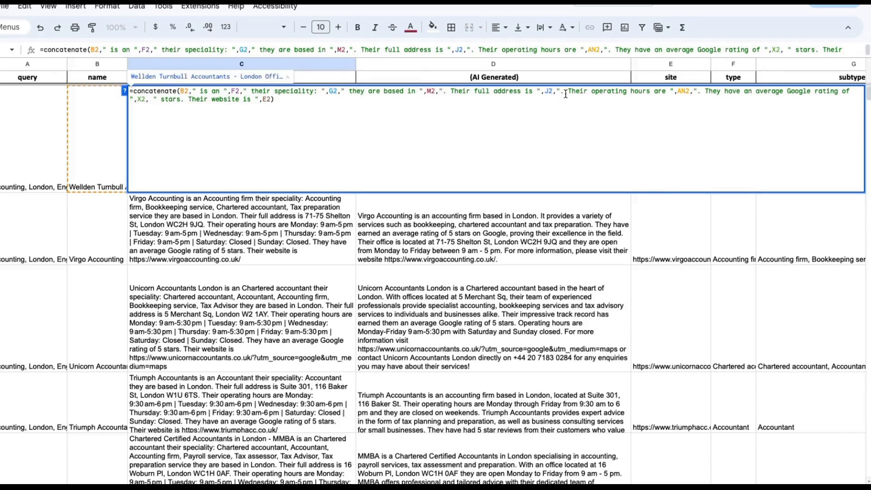
{"action": "left_click", "coordinate": [686, 92]}
{"action": "left_click", "coordinate": [187, 213]}
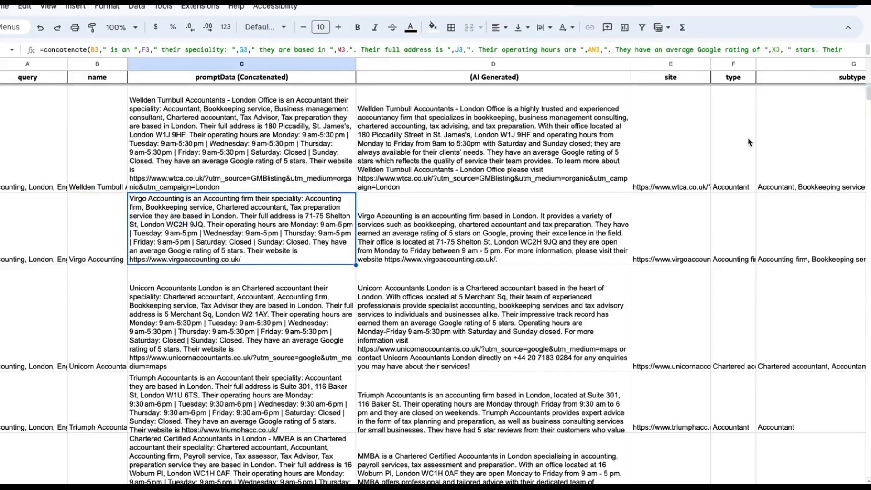
- Look across the source data columns again and compare the first business's concatenated prompt data with its AI-generated text
{"action": "scroll", "coordinate": [749, 143], "scroll_direction": "right", "scroll_amount": 5}
{"action": "scroll", "coordinate": [467, 145], "scroll_direction": "right", "scroll_amount": 15}
{"action": "scroll", "coordinate": [460, 160], "scroll_direction": "right", "scroll_amount": 3}
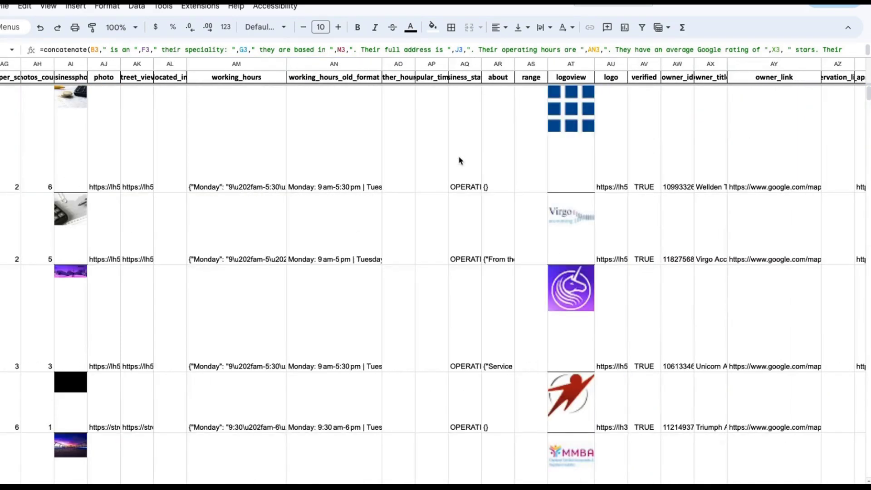
{"action": "scroll", "coordinate": [459, 160], "scroll_direction": "left", "scroll_amount": 20}
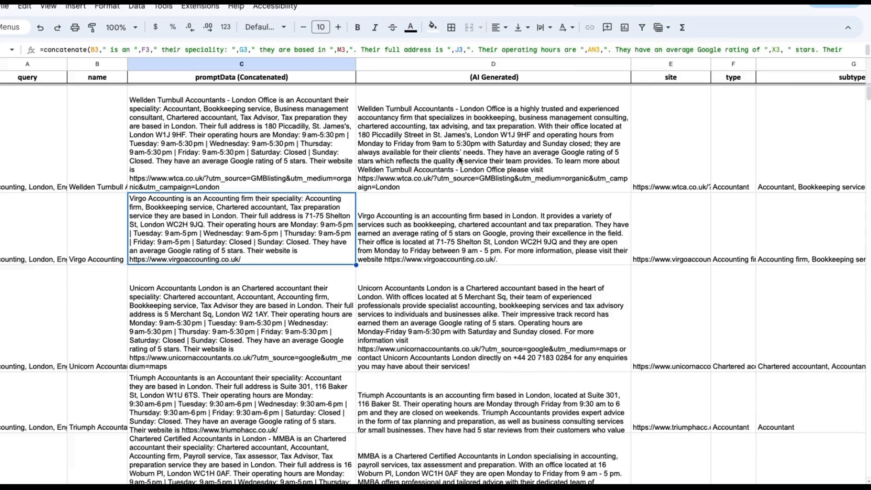
{"action": "left_click", "coordinate": [213, 109]}
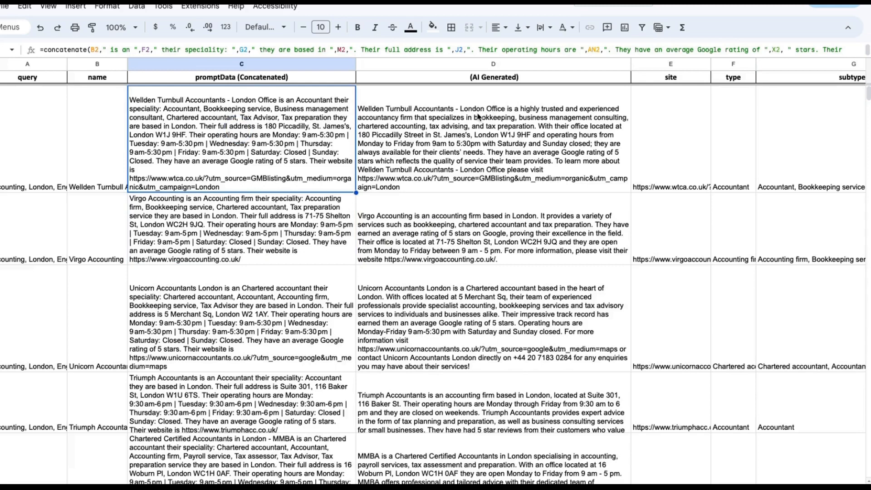
{"action": "left_click", "coordinate": [478, 116]}
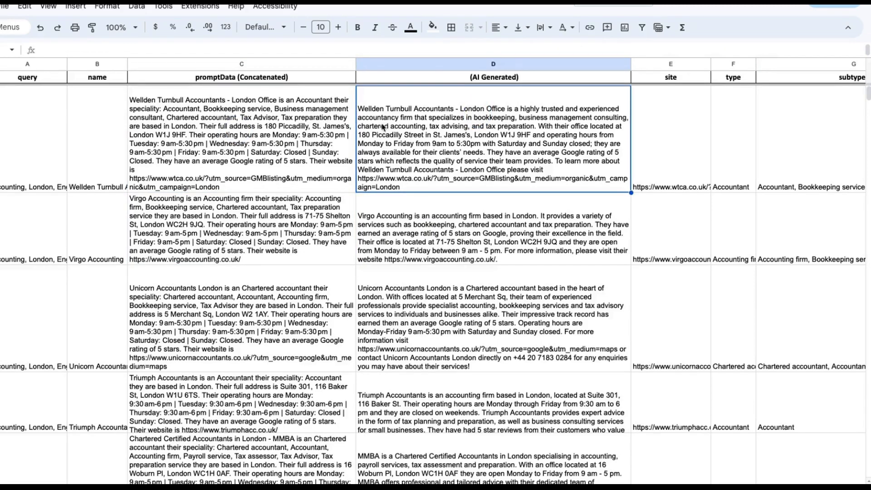
{"action": "left_click", "coordinate": [214, 161]}
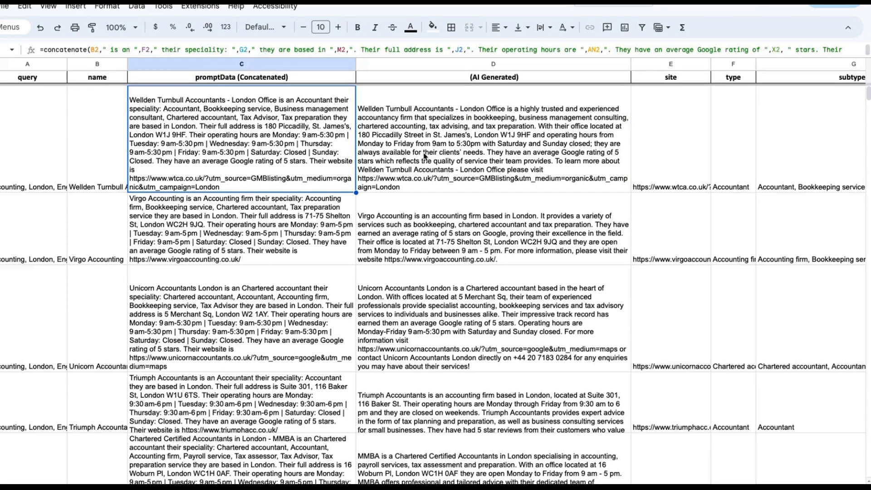
- Reopen the first business's promptData formula for viewing and leave it without editing
{"action": "double_click", "coordinate": [283, 142]}
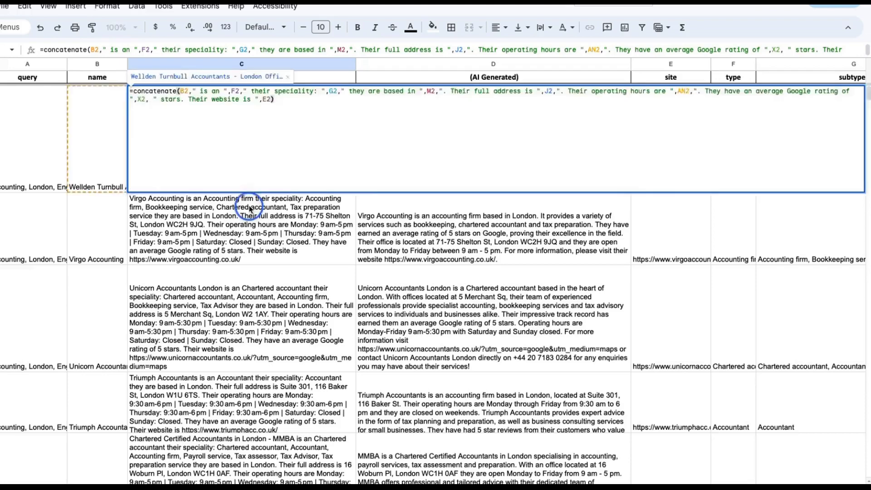
{"action": "left_click", "coordinate": [250, 200]}
{"action": "left_click", "coordinate": [256, 152]}
{"action": "double_click", "coordinate": [266, 155]}
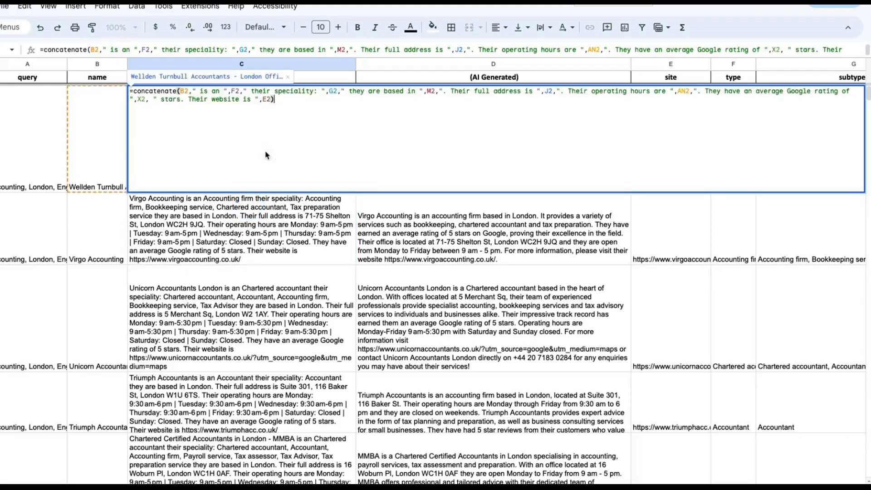
{"action": "left_click", "coordinate": [244, 231]}
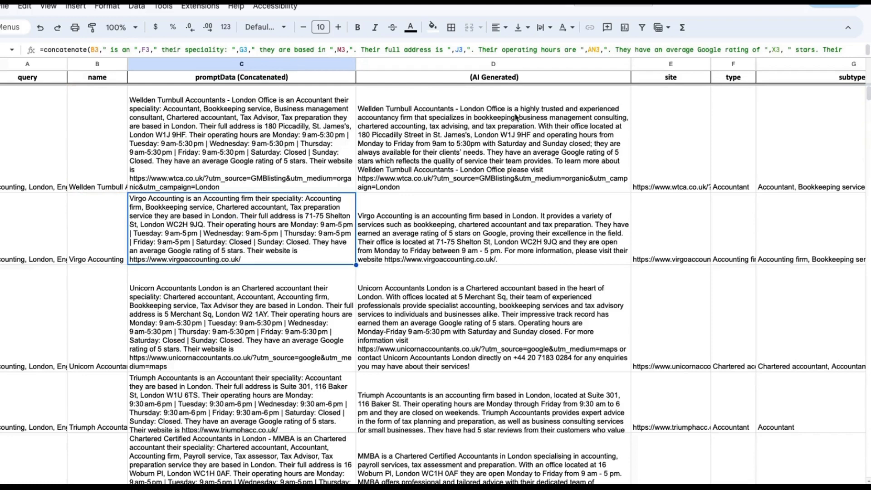
- Read the first business's AI-generated profile in column D alongside the prompt data in column C
{"action": "left_click", "coordinate": [515, 117]}
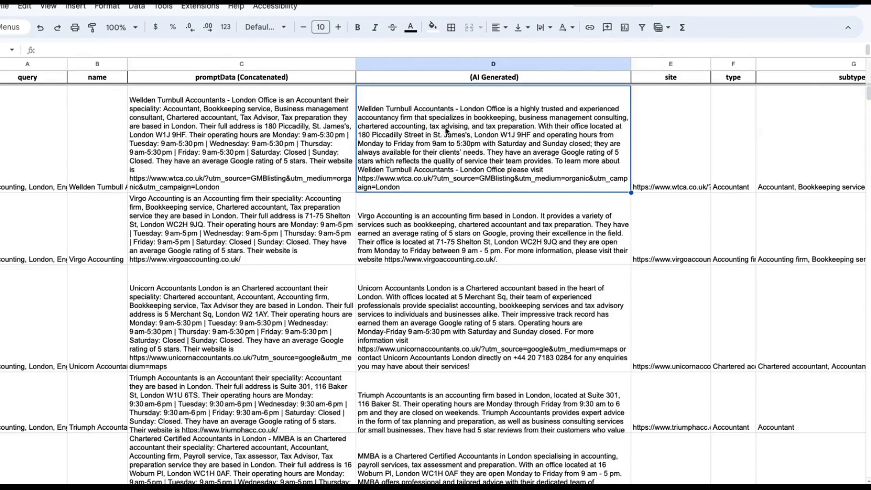
{"action": "left_click", "coordinate": [242, 136]}
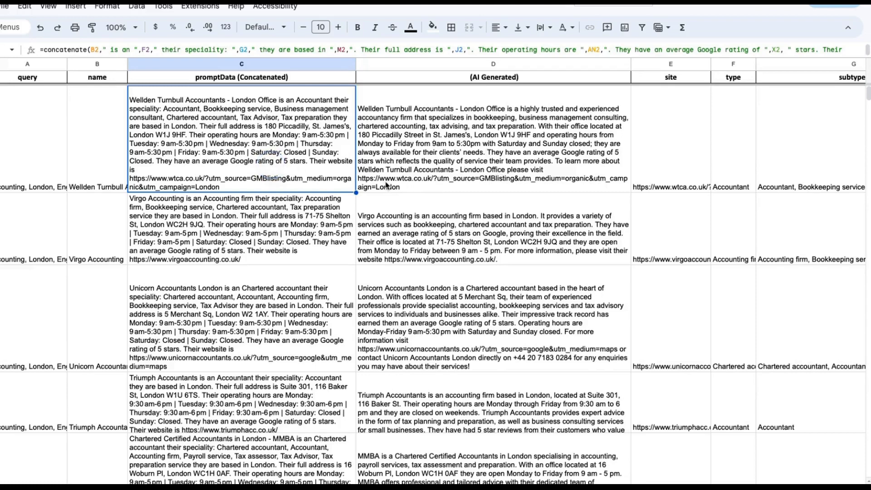
{"action": "left_click", "coordinate": [386, 185]}
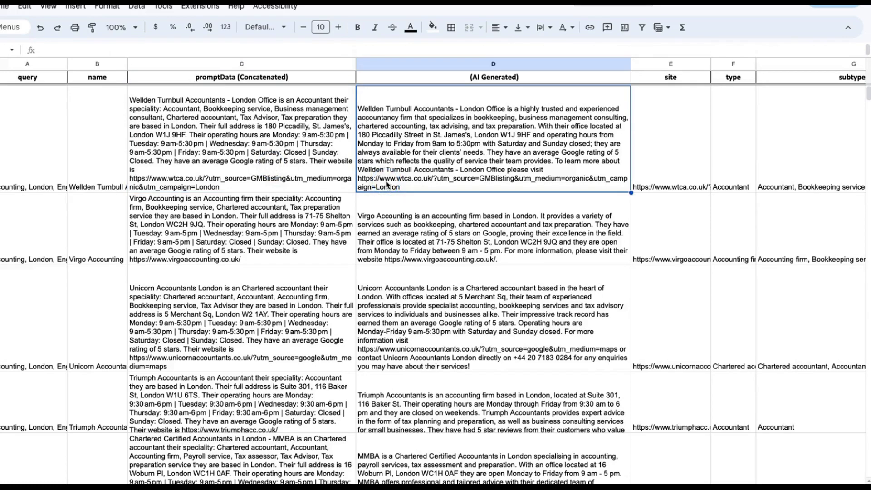
{"action": "double_click", "coordinate": [393, 182]}
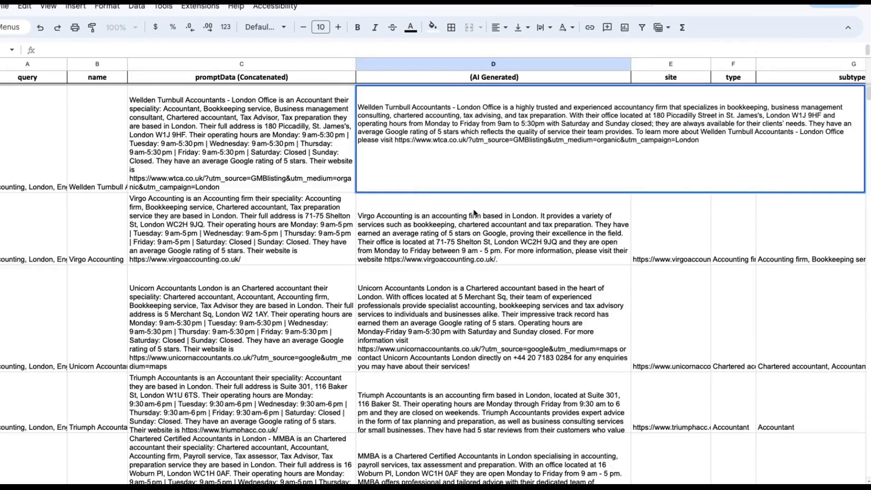
{"action": "left_click", "coordinate": [474, 212]}
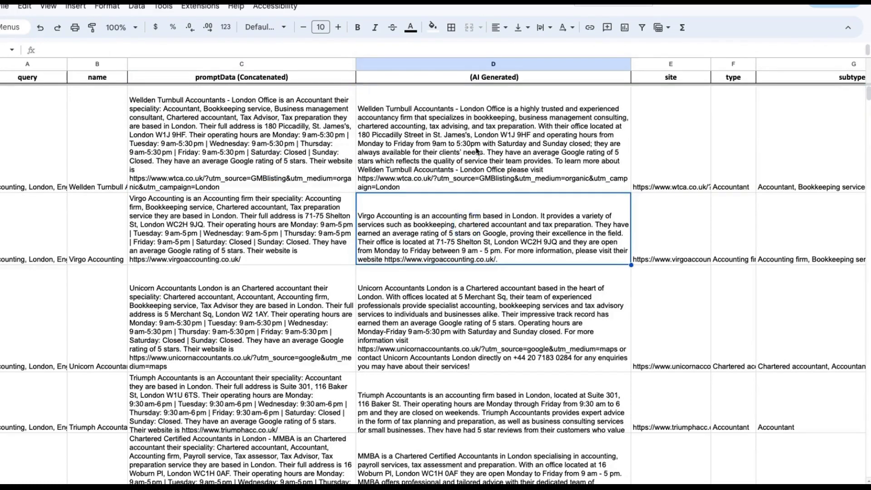
{"action": "left_click", "coordinate": [487, 119]}
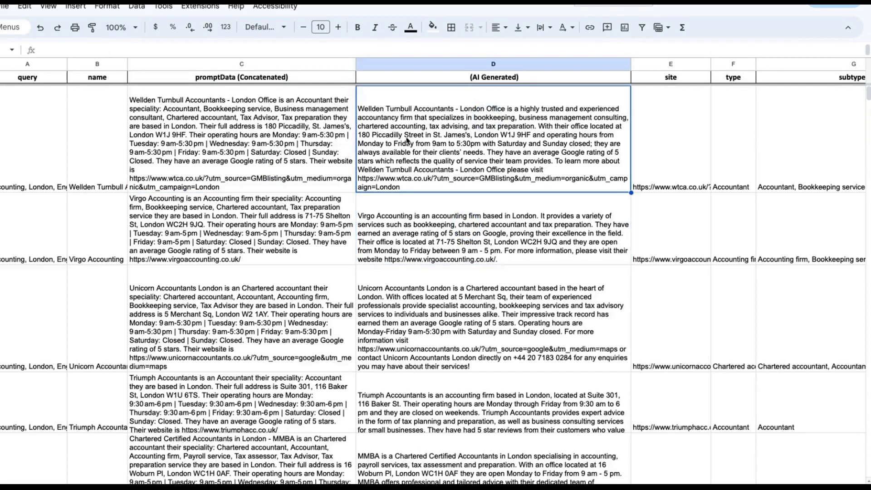
{"action": "key", "text": "Left"}
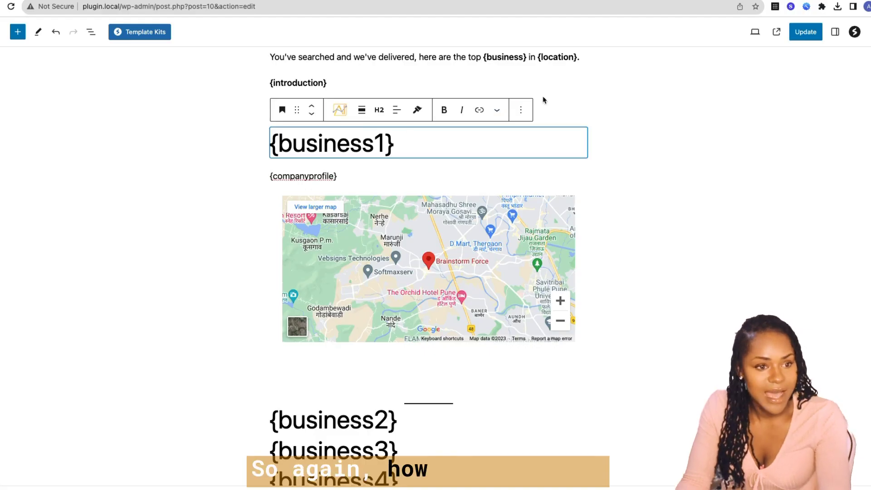
- Review the WordPress post template's spacer, {companyprofile} paragraph, map block and title
{"action": "left_click", "coordinate": [551, 109]}
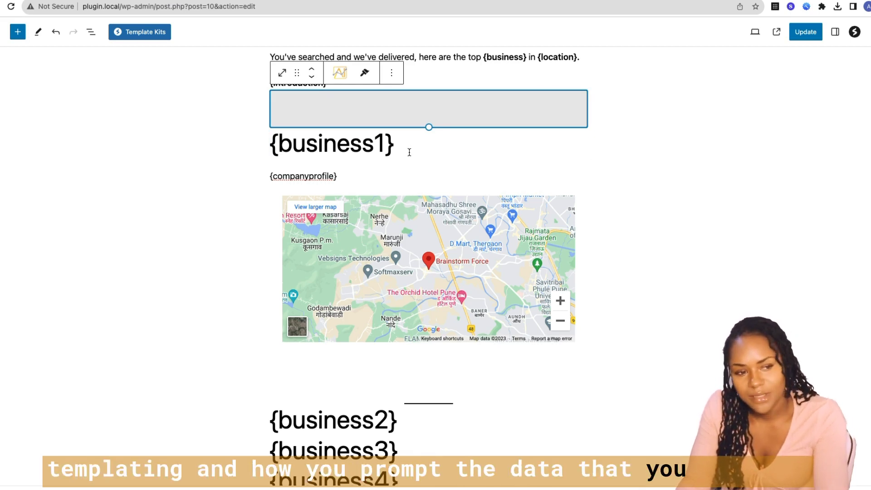
{"action": "left_click", "coordinate": [372, 176]}
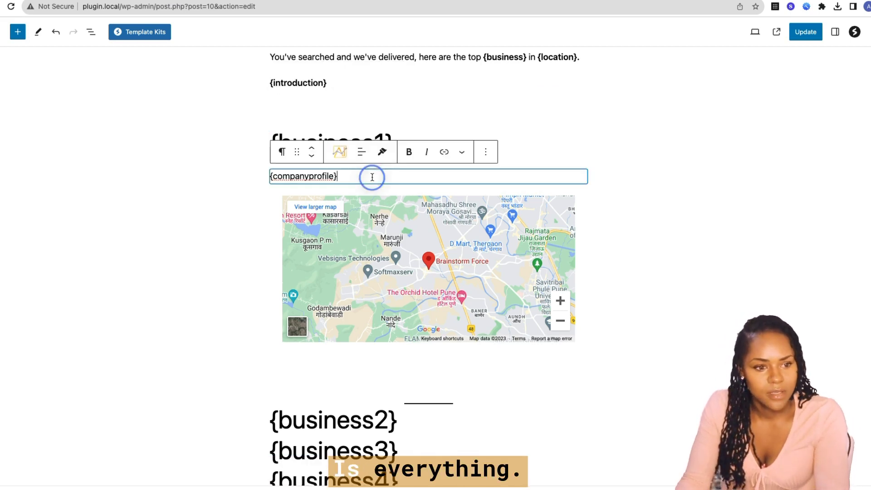
{"action": "left_click", "coordinate": [578, 236]}
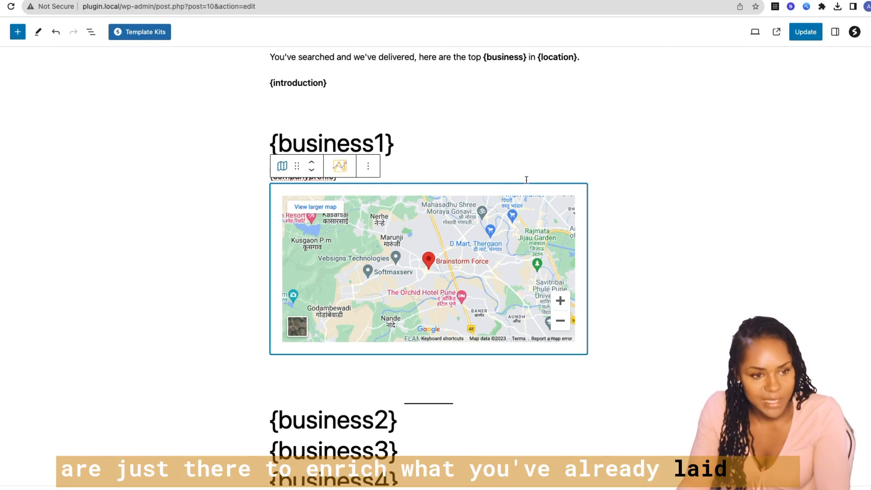
{"action": "scroll", "coordinate": [529, 180], "scroll_direction": "up", "scroll_amount": 2}
{"action": "scroll", "coordinate": [529, 179], "scroll_direction": "up", "scroll_amount": 3}
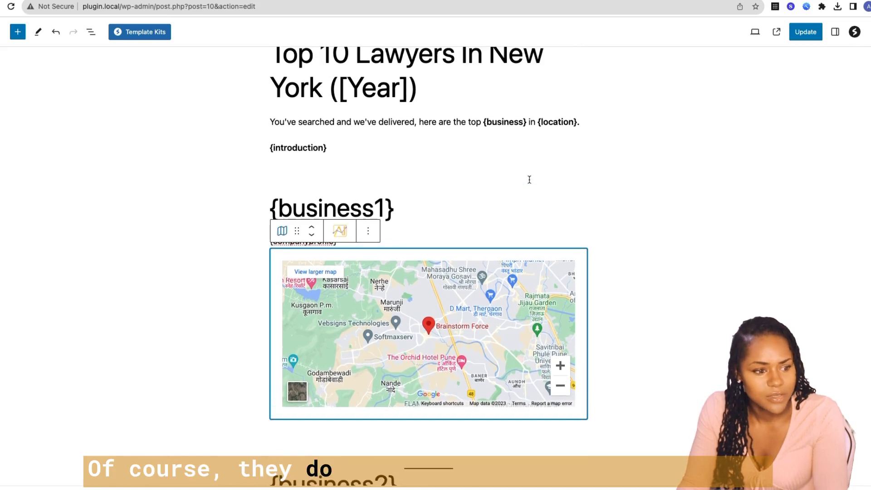
{"action": "scroll", "coordinate": [389, 87], "scroll_direction": "up", "scroll_amount": 2}
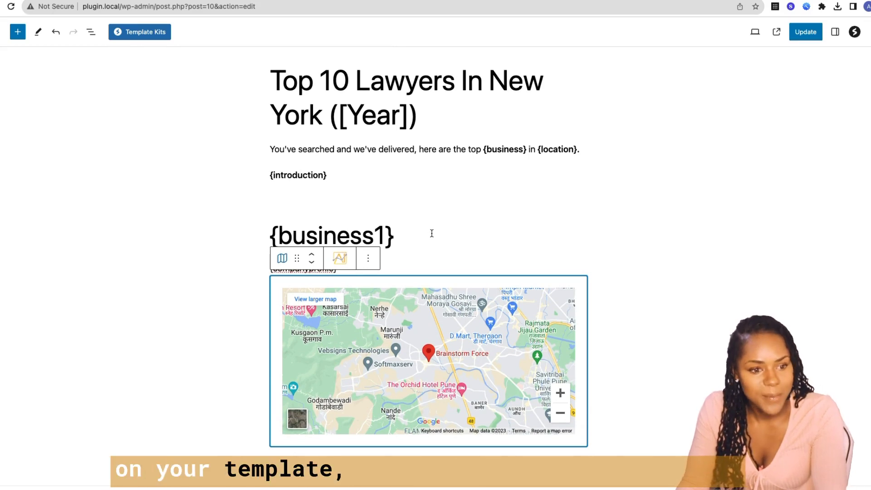
- Review the template's title and its {business}, {location}, {introduction} and {companyprofile} placeholders
{"action": "left_click_drag", "start_coordinate": [283, 82], "coordinate": [495, 123]}
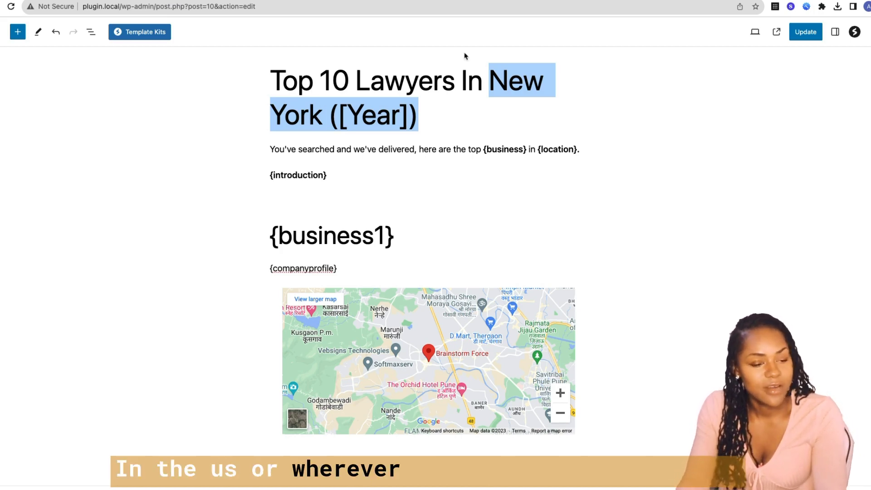
{"action": "left_click", "coordinate": [424, 97]}
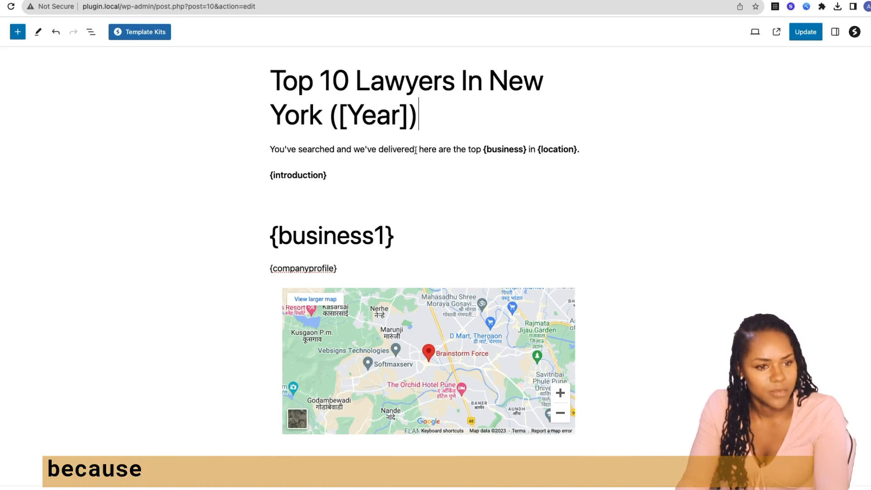
{"action": "double_click", "coordinate": [525, 150]}
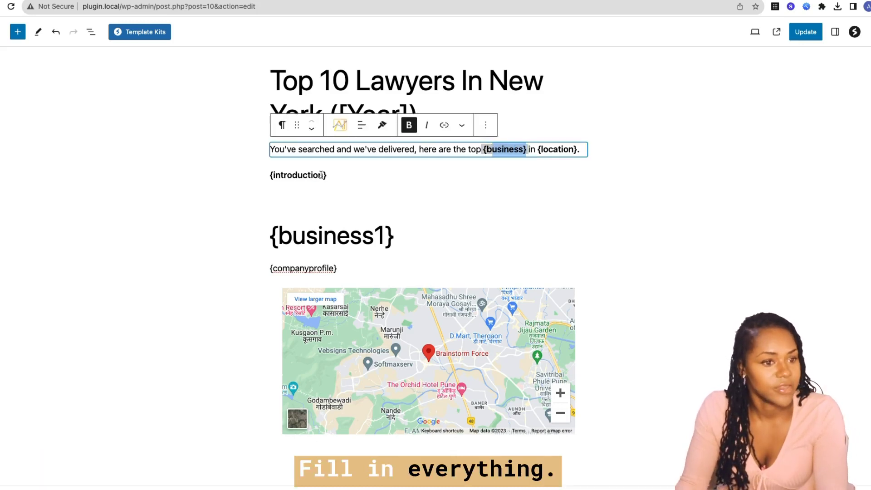
{"action": "double_click", "coordinate": [298, 174]}
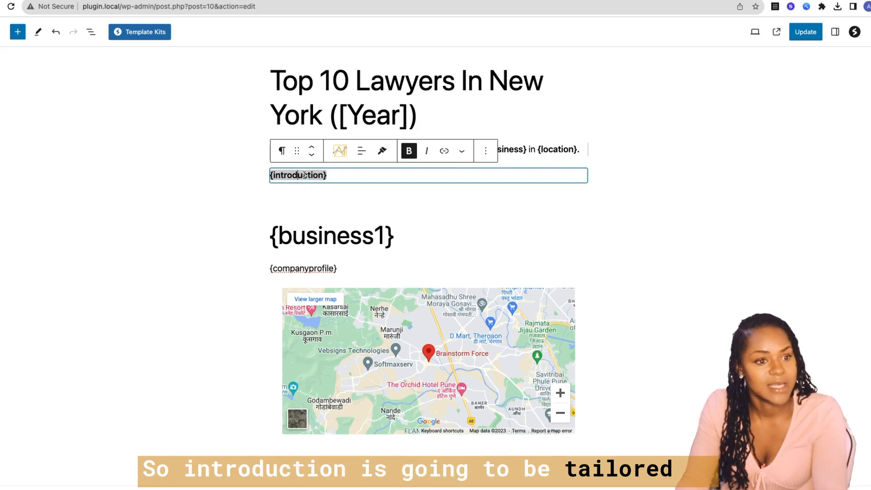
{"action": "left_click", "coordinate": [590, 142]}
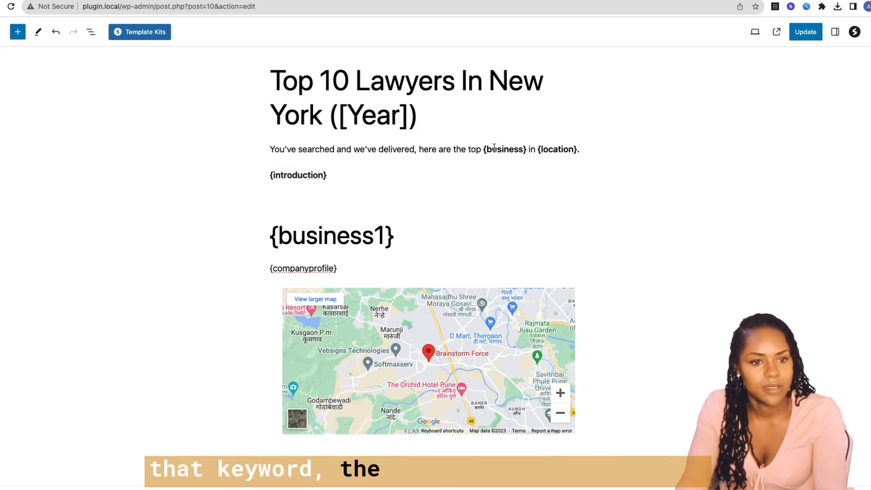
{"action": "left_click", "coordinate": [495, 149]}
{"action": "double_click", "coordinate": [561, 149]}
{"action": "scroll", "coordinate": [318, 204], "scroll_direction": "down", "scroll_amount": 3}
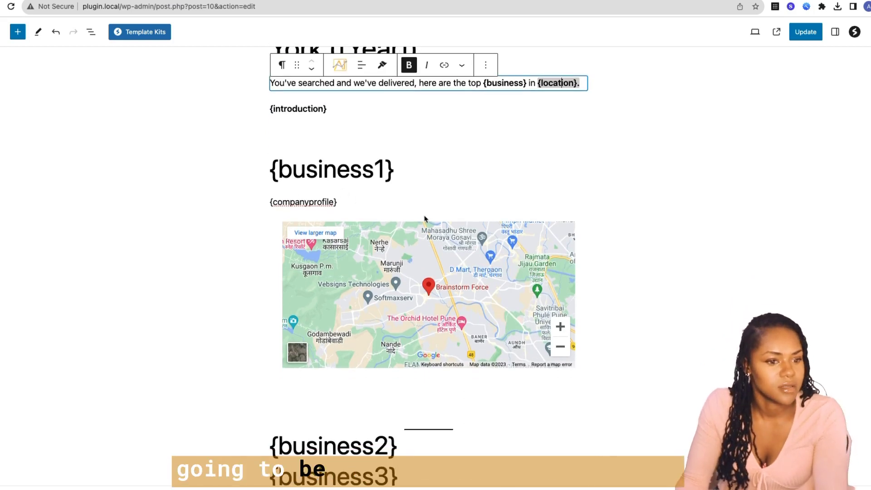
{"action": "left_click", "coordinate": [348, 200]}
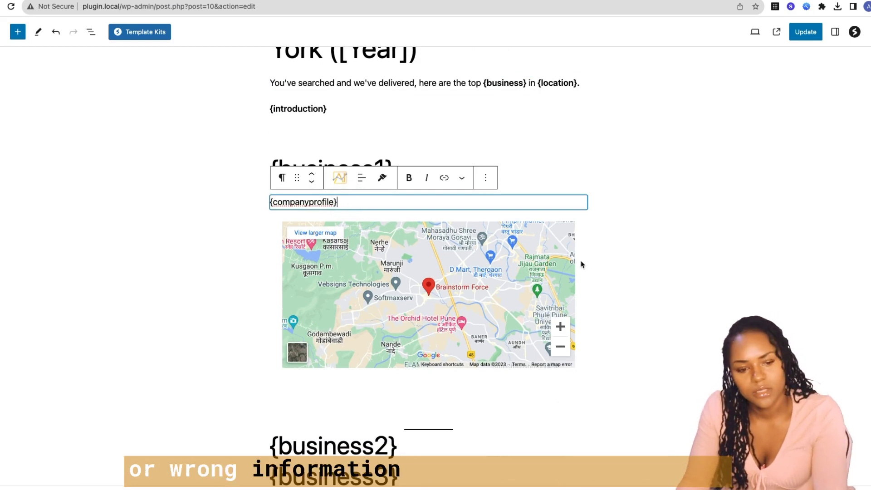
- Set the address of the first business's Google Maps block to new york
{"action": "left_click", "coordinate": [578, 293]}
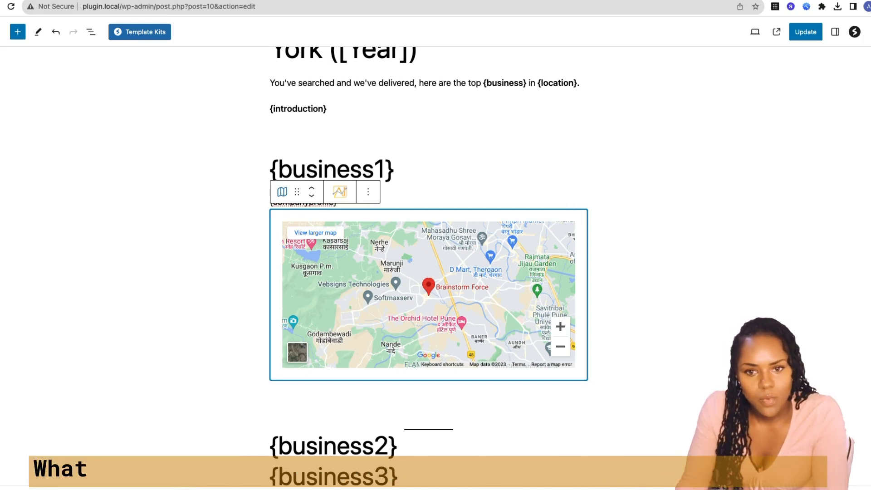
{"action": "left_click", "coordinate": [835, 32]}
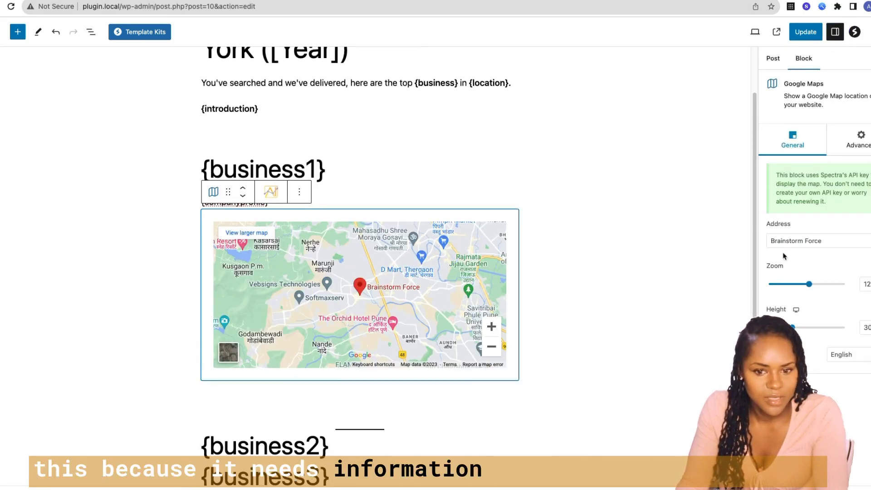
{"action": "left_click_drag", "start_coordinate": [830, 236], "coordinate": [797, 236]}
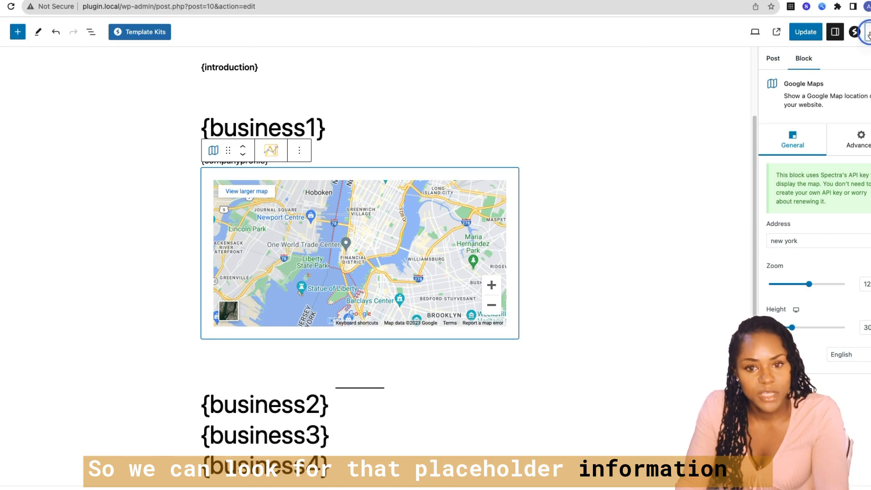
- Switch the post to the code editor and locate the google-map block's line with its address value
{"action": "left_click", "coordinate": [866, 32]}
{"action": "left_click", "coordinate": [778, 216]}
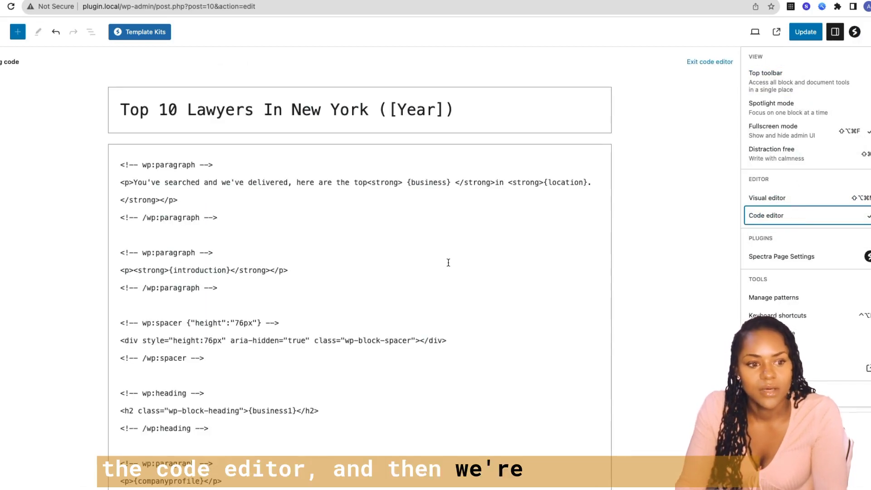
{"action": "scroll", "coordinate": [400, 338], "scroll_direction": "down", "scroll_amount": 12}
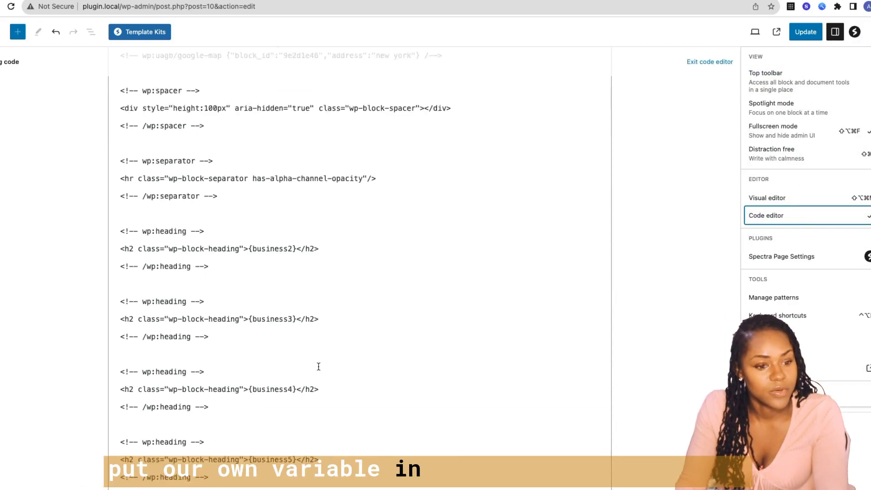
{"action": "scroll", "coordinate": [341, 177], "scroll_direction": "up", "scroll_amount": 6}
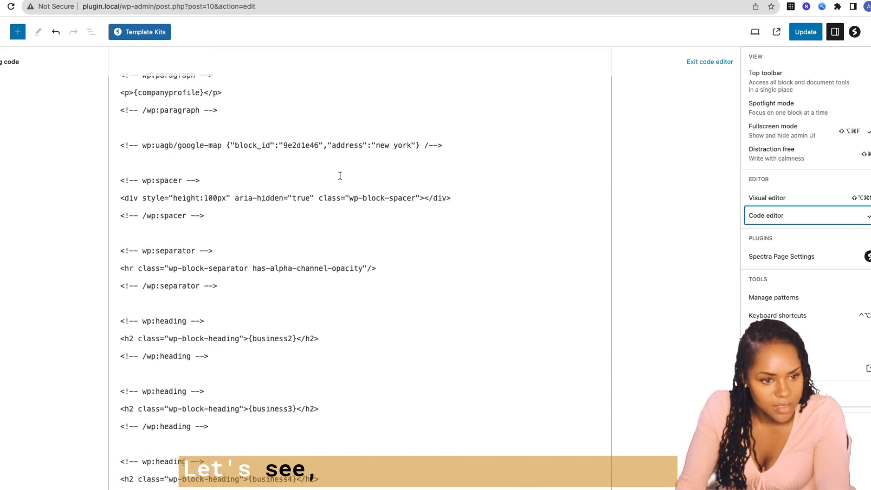
{"action": "left_click_drag", "start_coordinate": [411, 248], "coordinate": [376, 248]}
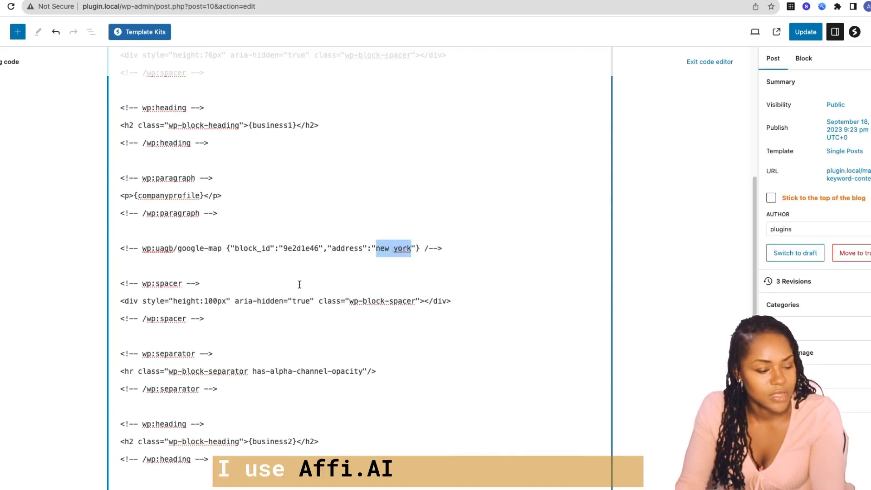
{"action": "left_click", "coordinate": [312, 257]}
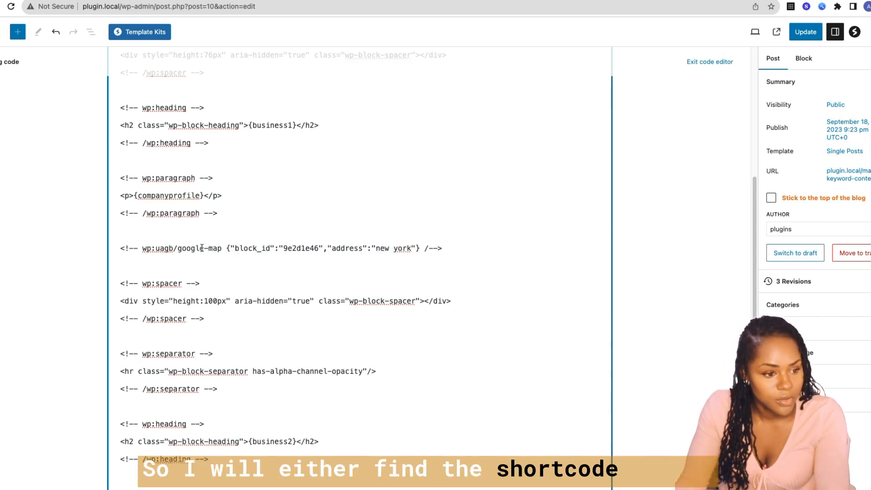
{"action": "left_click_drag", "start_coordinate": [118, 247], "coordinate": [463, 241]}
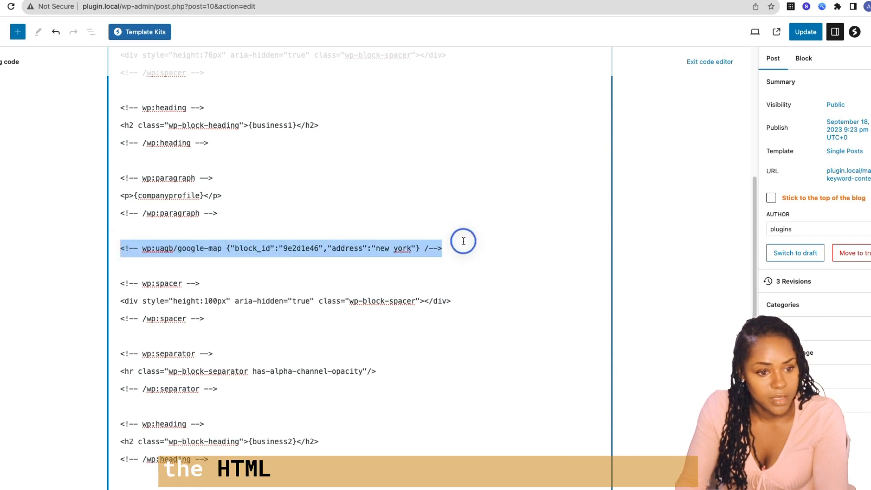
- Replace new york in the google-map block's address attribute with the placeholder {address}
{"action": "mouse_move", "coordinate": [411, 248]}
{"action": "left_mouse_down"}
{"action": "mouse_move", "coordinate": [377, 247]}
{"action": "mouse_move", "coordinate": [410, 253]}
{"action": "left_mouse_up"}
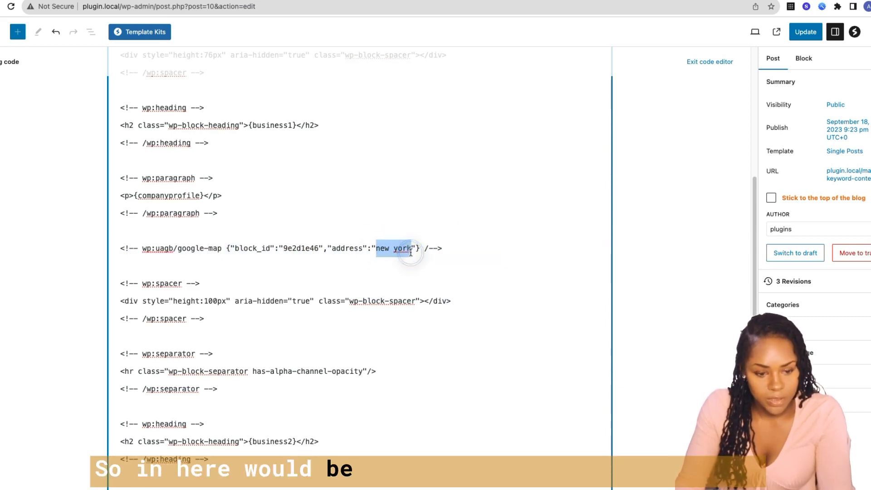
{"action": "type", "text": "{"}
{"action": "type", "text": "address"}
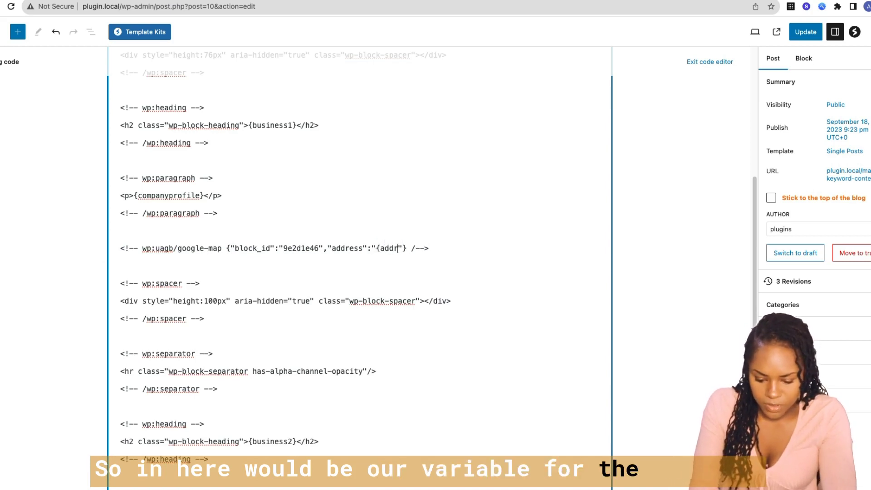
{"action": "type", "text": "}"}
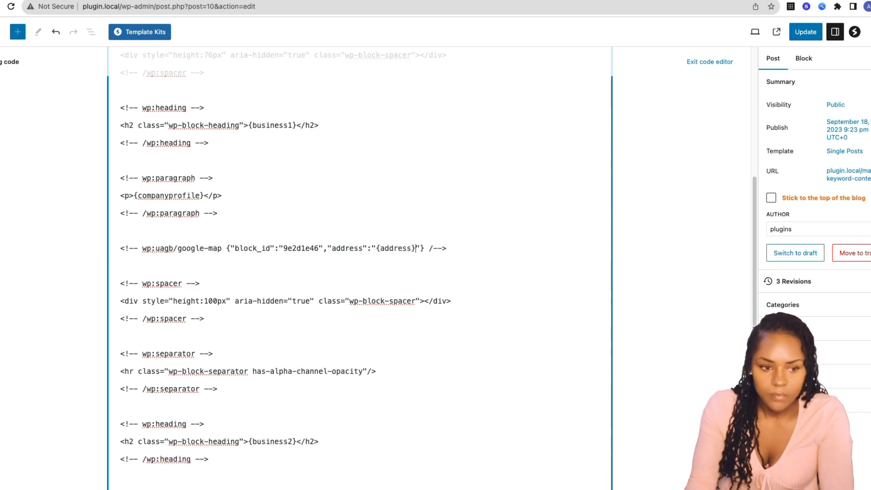
- Examine the google-map block's code line and its {address} placeholder
{"action": "left_click", "coordinate": [453, 243]}
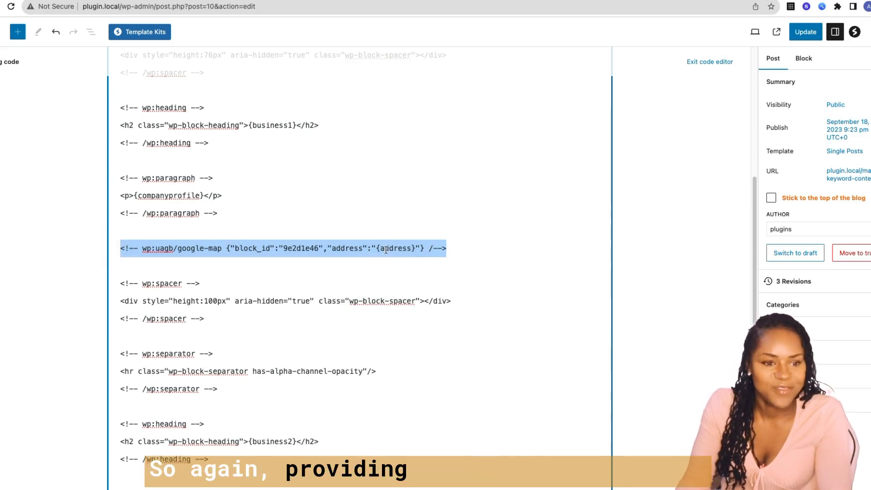
{"action": "left_click", "coordinate": [415, 249]}
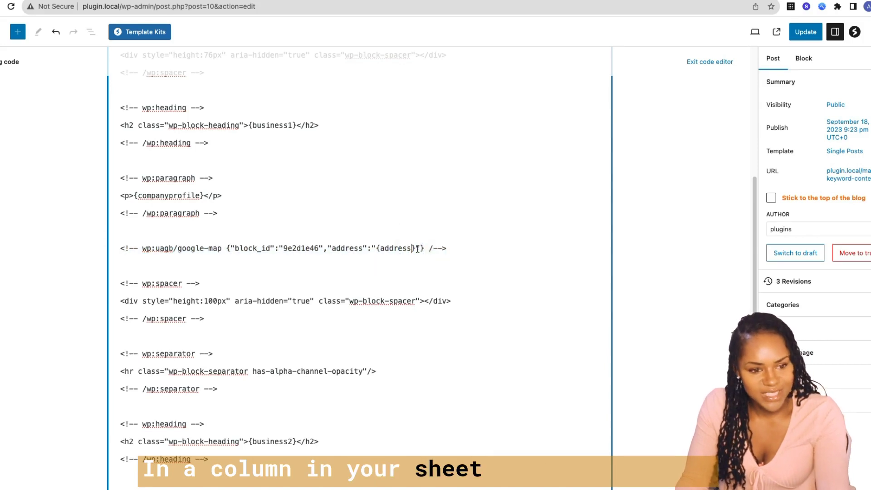
{"action": "left_click_drag", "start_coordinate": [415, 249], "coordinate": [381, 248]}
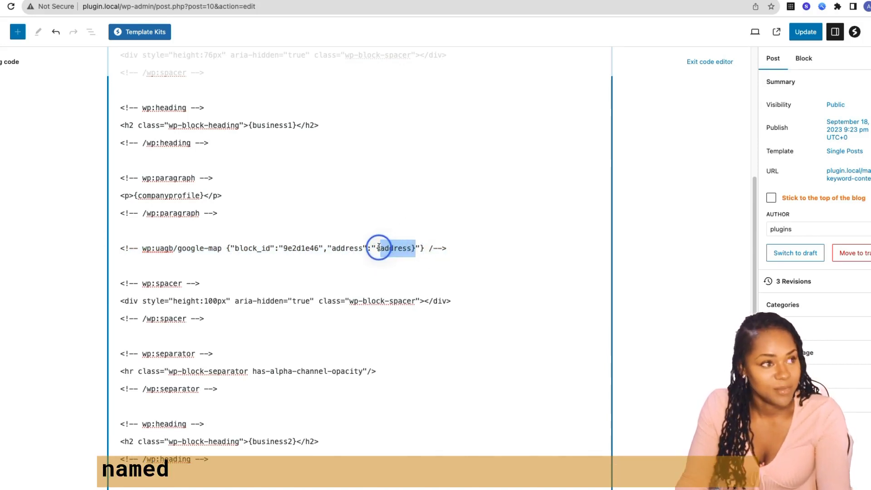
{"action": "left_click", "coordinate": [381, 248]}
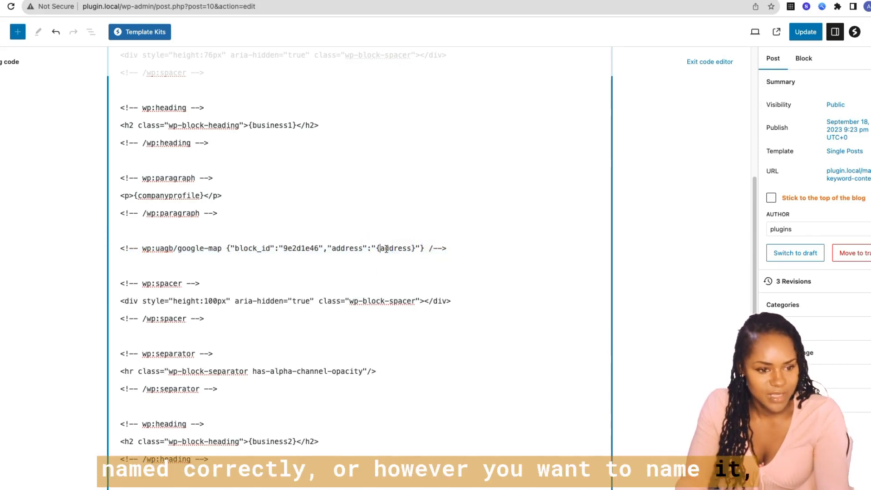
{"action": "left_click", "coordinate": [399, 247]}
{"action": "left_click_drag", "start_coordinate": [415, 248], "coordinate": [377, 247]}
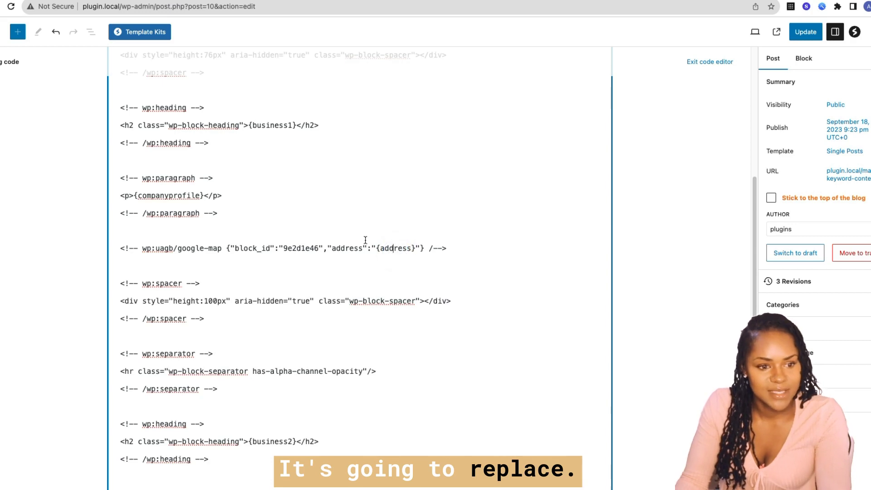
{"action": "left_click_drag", "start_coordinate": [376, 248], "coordinate": [416, 252]}
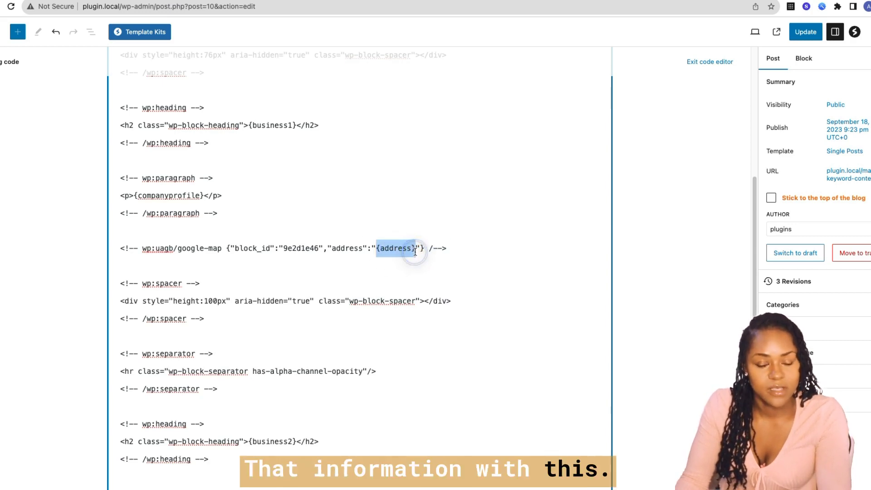
- Return to the visual editor and check the address setting of the first business's map block
{"action": "left_click", "coordinate": [722, 61]}
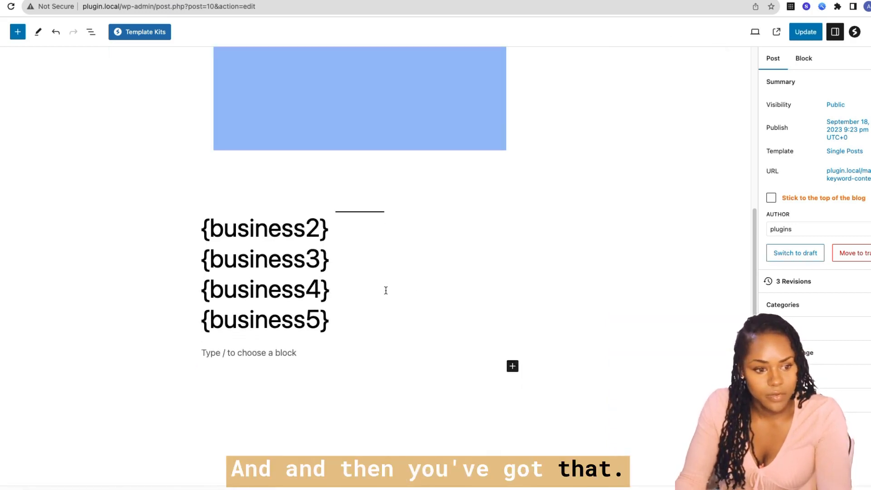
{"action": "scroll", "coordinate": [386, 290], "scroll_direction": "up", "scroll_amount": 3}
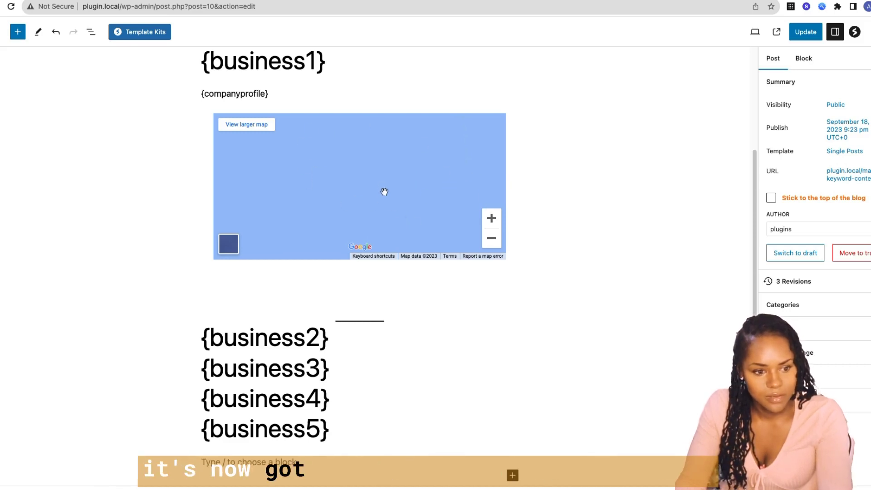
{"action": "scroll", "coordinate": [282, 237], "scroll_direction": "up", "scroll_amount": 5}
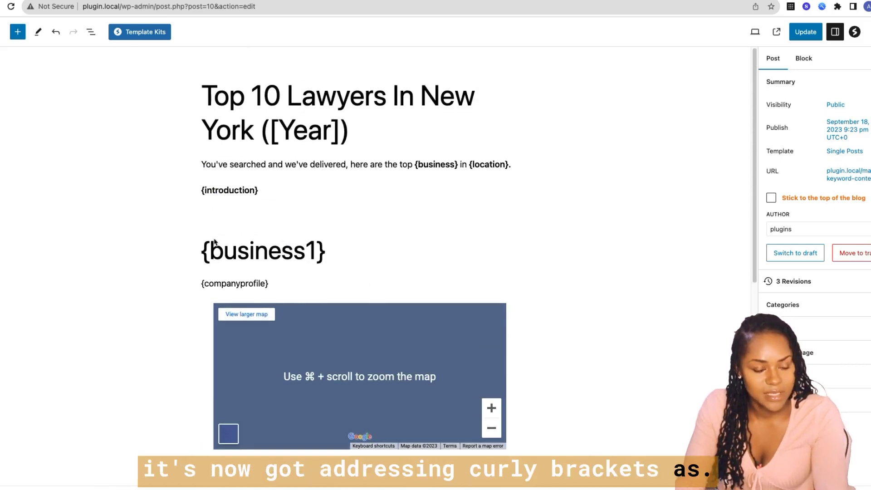
{"action": "scroll", "coordinate": [347, 236], "scroll_direction": "down", "scroll_amount": 2}
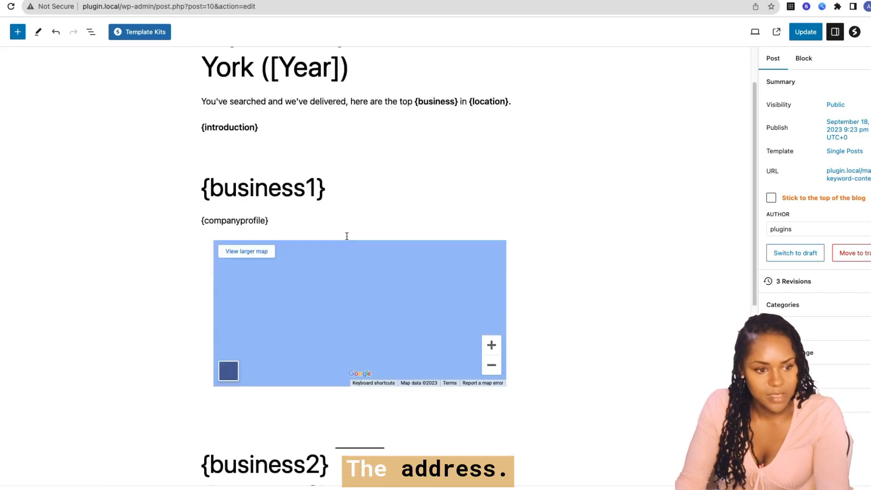
{"action": "scroll", "coordinate": [347, 236], "scroll_direction": "up", "scroll_amount": 2}
{"action": "left_click", "coordinate": [519, 325]}
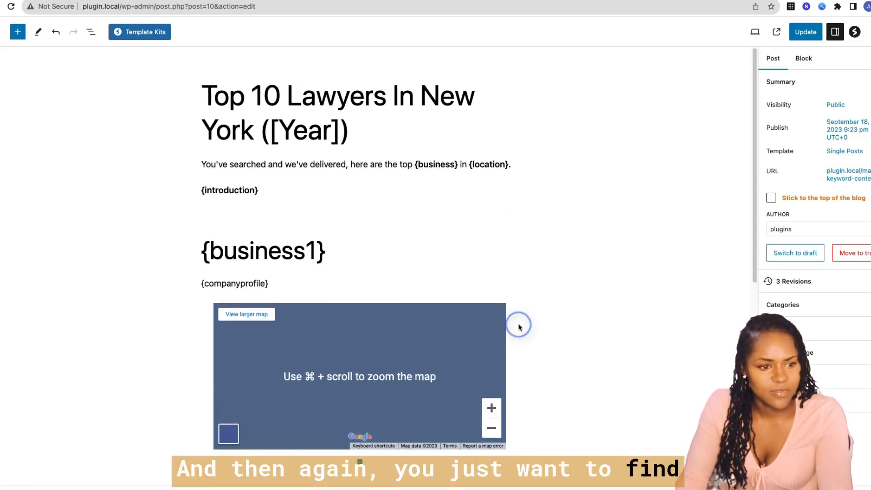
{"action": "scroll", "coordinate": [365, 280], "scroll_direction": "down", "scroll_amount": 5}
{"action": "left_click", "coordinate": [515, 288]}
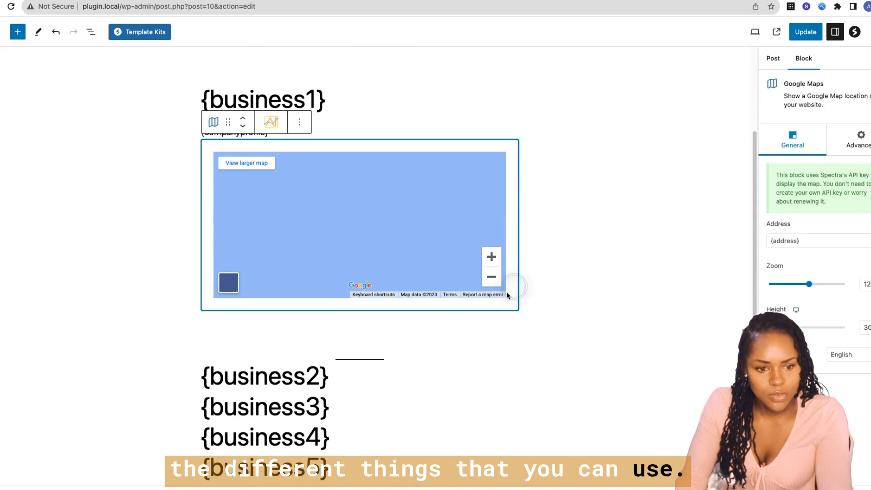
- Add an empty paragraph below the first business's map, briefly listing the available block types and clearing the slash
{"action": "key", "text": "Return"}
{"action": "type", "text": "/"}
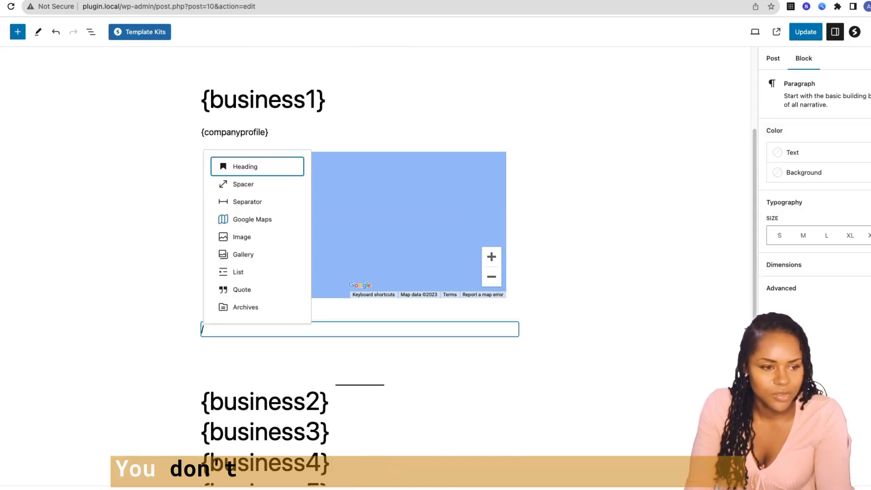
{"action": "left_click", "coordinate": [366, 100]}
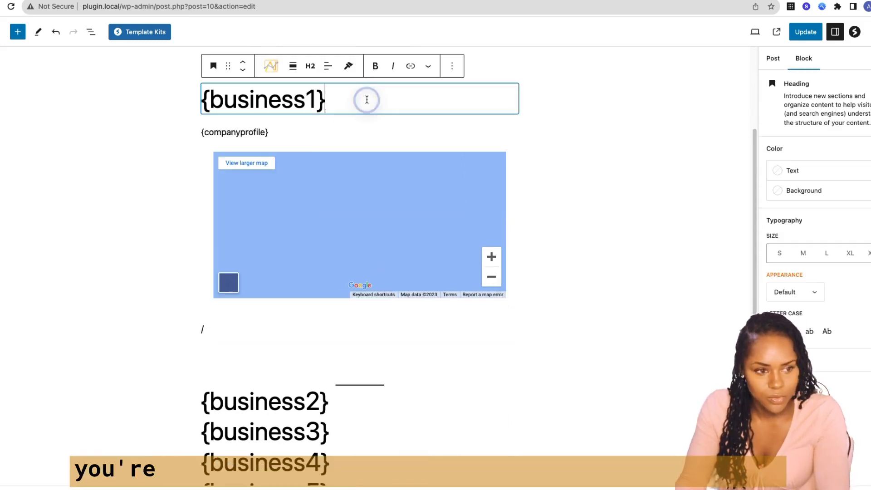
{"action": "left_click", "coordinate": [228, 329]}
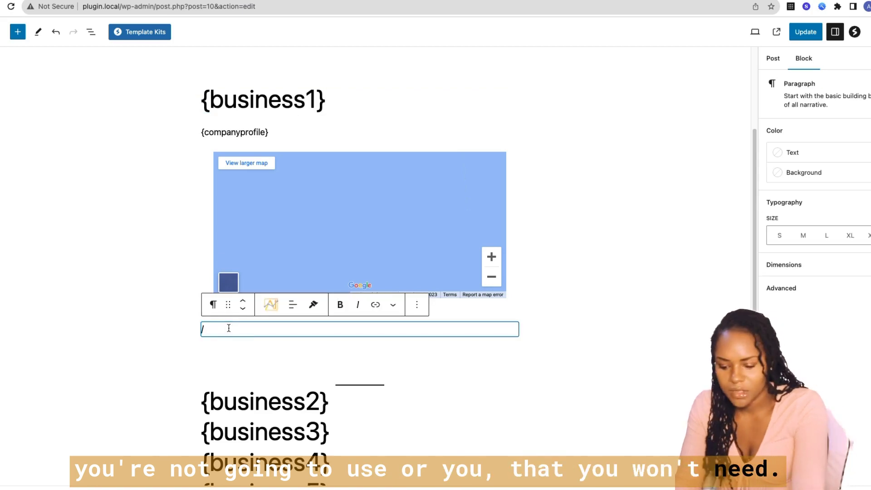
{"action": "key", "text": "BackSpace"}
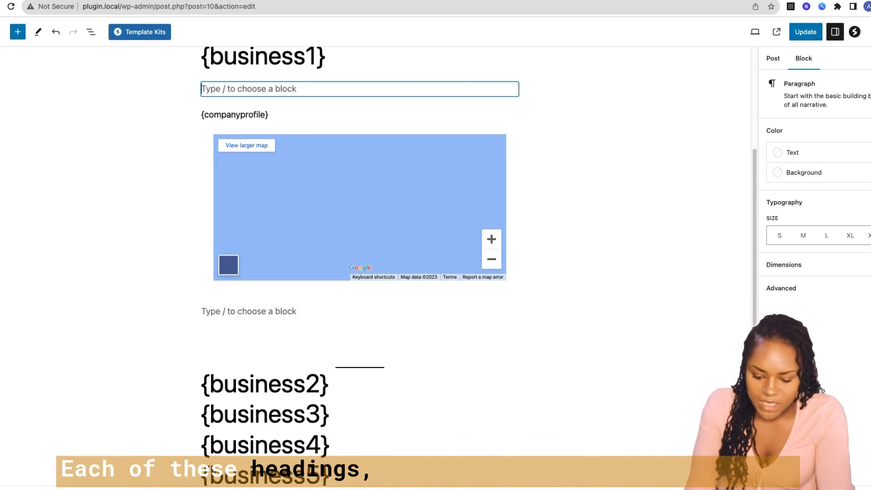
{"action": "type", "text": "/im"}
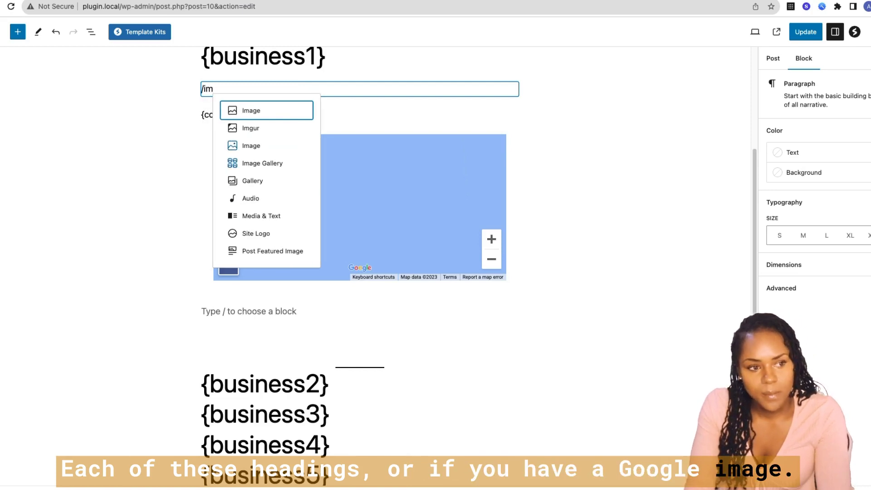
{"action": "key", "text": "Return"}
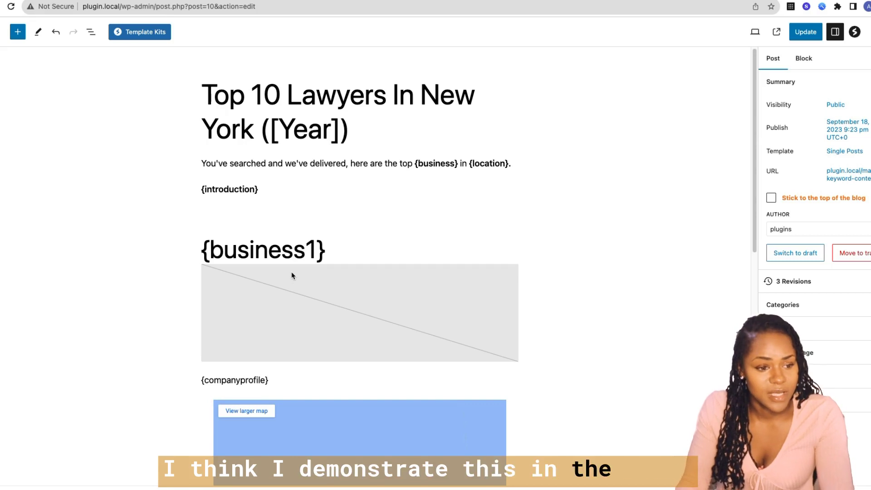
{"action": "left_click", "coordinate": [322, 286]}
{"action": "key", "text": "BackSpace"}
- Enter the placeholder {business1image} in a paragraph directly below the {business1} heading
{"action": "type", "text": "{image"}
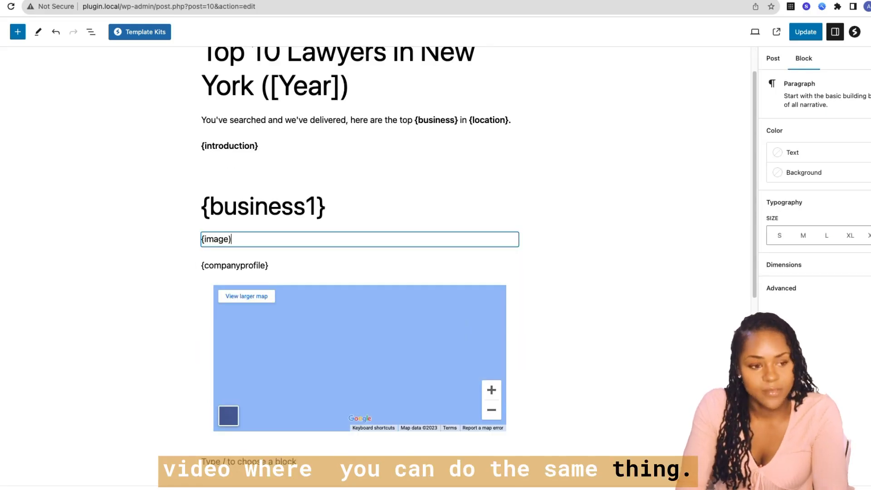
{"action": "type", "text": "}"}
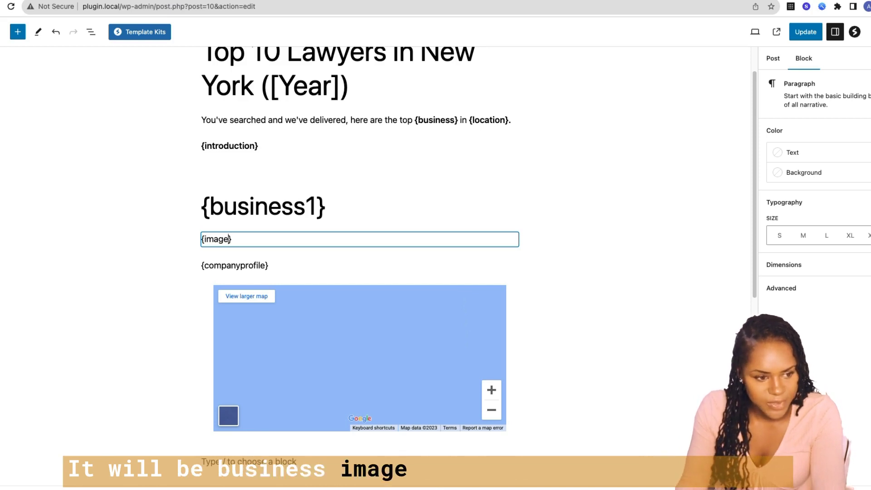
{"action": "left_click", "coordinate": [203, 239]}
{"action": "type", "text": "us"}
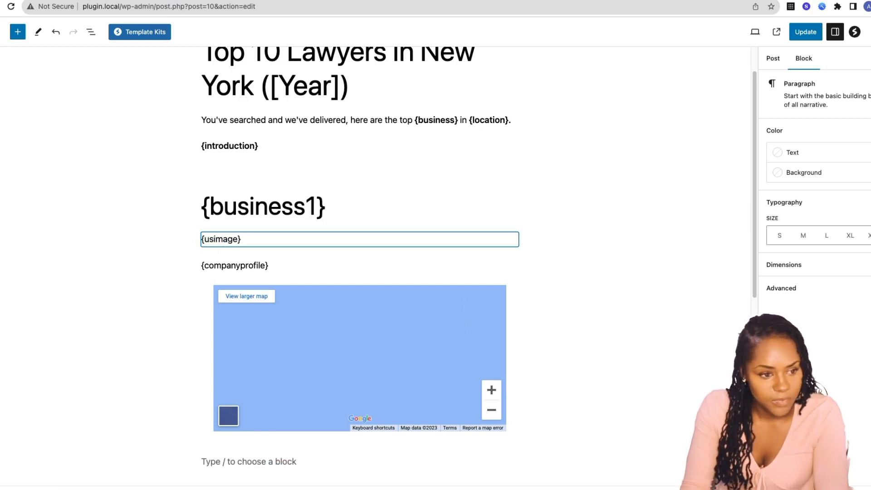
{"action": "key", "text": "BackSpace"}
{"action": "type", "text": "business"}
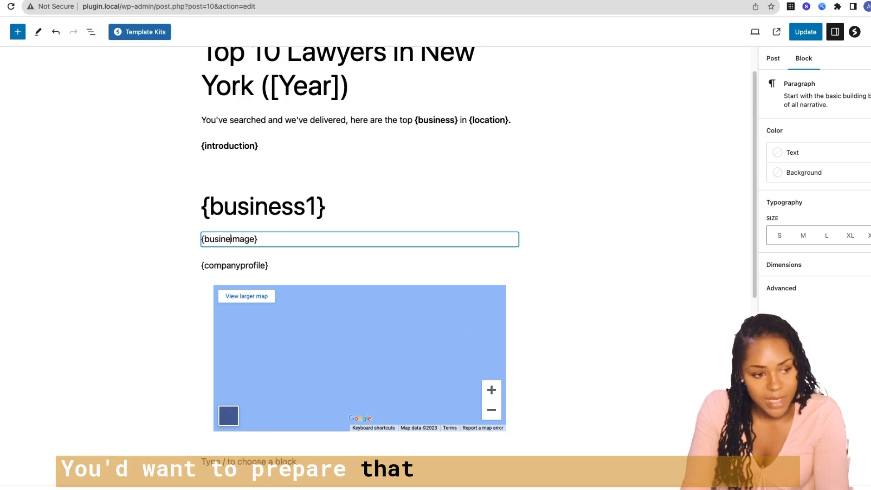
{"action": "type", "text": "1"}
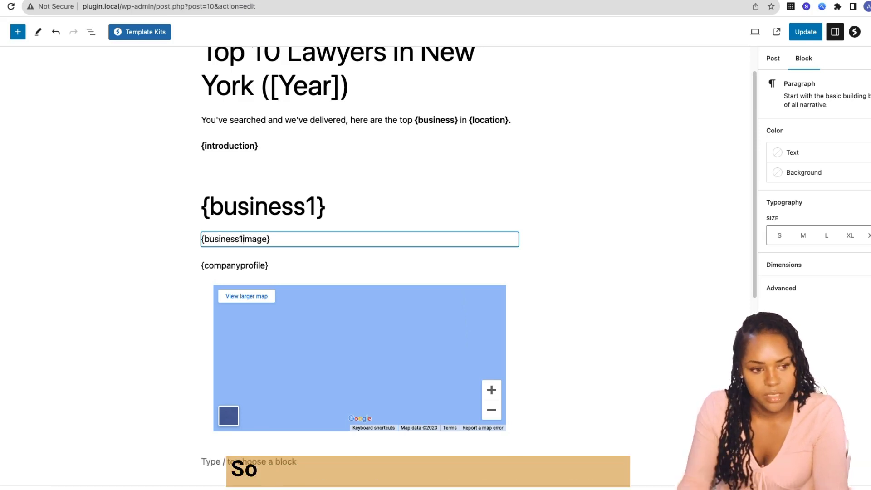
{"action": "left_click", "coordinate": [356, 202]}
{"action": "left_click", "coordinate": [247, 259]}
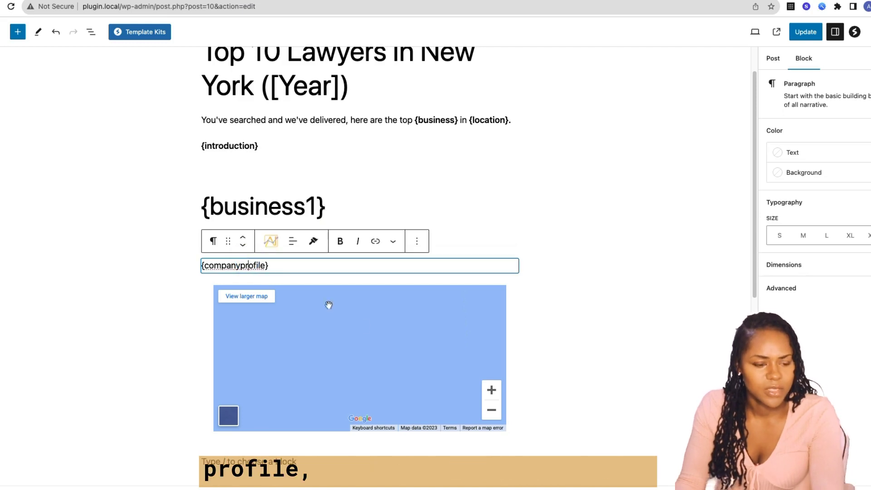
{"action": "scroll", "coordinate": [390, 344], "scroll_direction": "down", "scroll_amount": 5}
{"action": "left_click", "coordinate": [291, 278]}
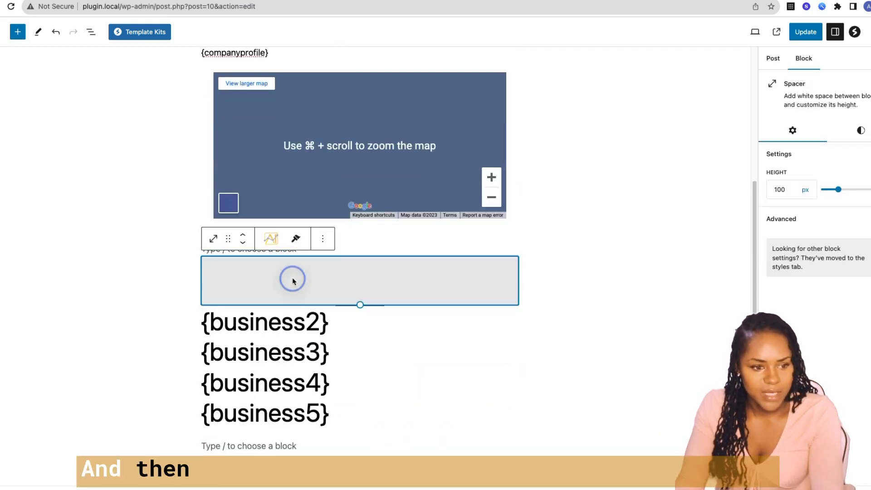
{"action": "left_click", "coordinate": [383, 321]}
{"action": "left_click", "coordinate": [379, 302]}
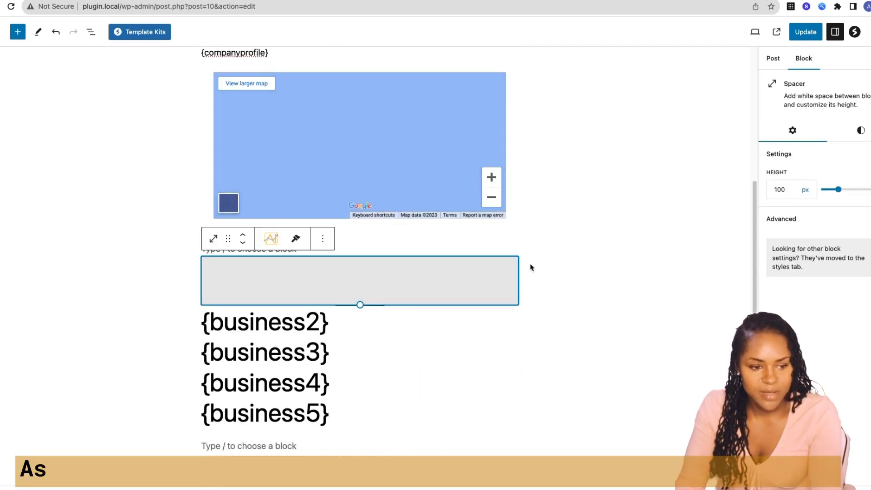
- Delete the {business2} through {business5} headings below the separator, including the leftover empty heading block
{"action": "left_click", "coordinate": [268, 353]}
{"action": "left_click", "coordinate": [339, 412]}
{"action": "left_click_drag", "start_coordinate": [338, 412], "coordinate": [171, 319]}
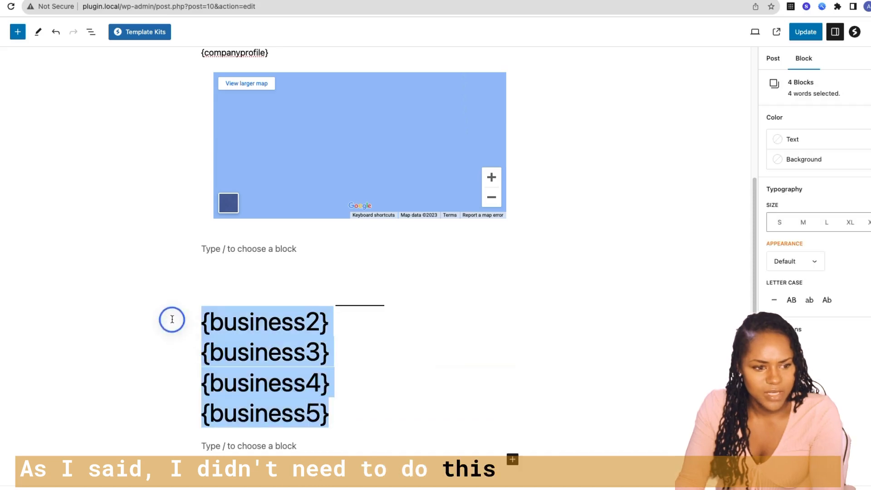
{"action": "key", "text": "BackSpace"}
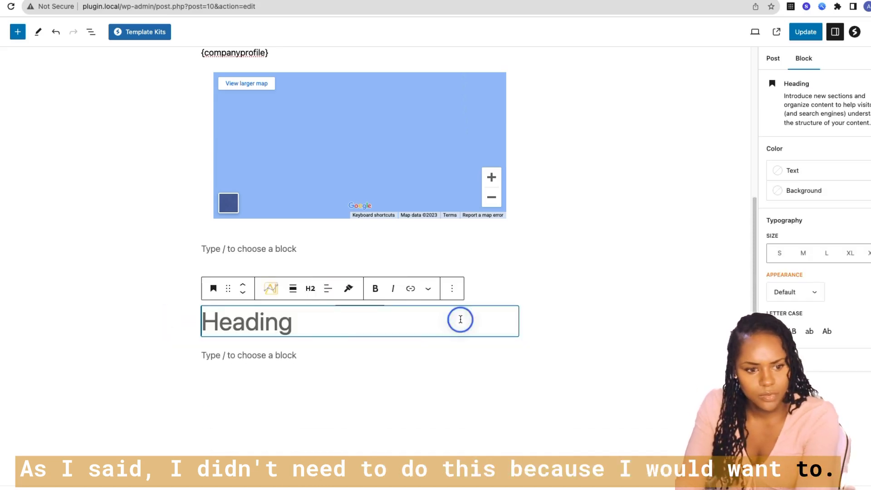
{"action": "key", "text": "BackSpace"}
- Copy all blocks of the {business1} section and paste them repeatedly at the end of the post
{"action": "left_click", "coordinate": [563, 288]}
{"action": "left_click_drag", "start_coordinate": [379, 267], "coordinate": [192, 239]}
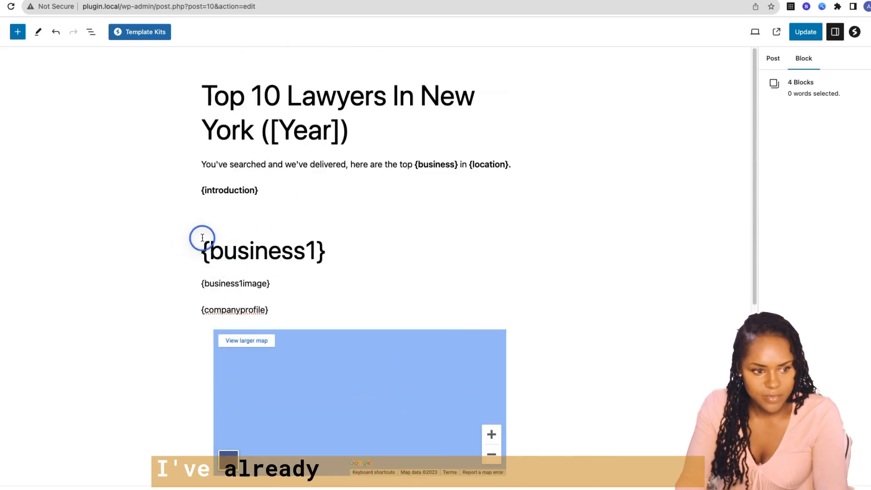
{"action": "left_click", "coordinate": [201, 247]}
{"action": "scroll", "coordinate": [202, 248], "scroll_direction": "down", "scroll_amount": 10}
{"action": "left_click", "coordinate": [446, 306], "text": "shift"}
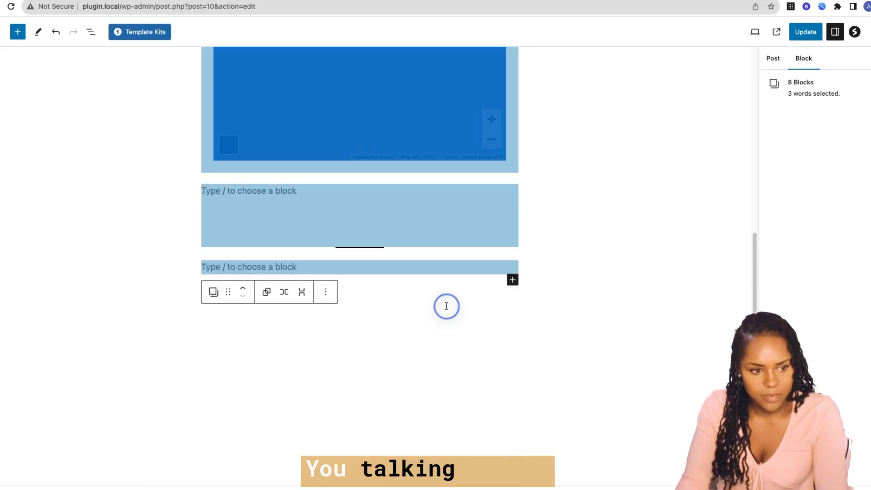
{"action": "key", "text": "ctrl+c"}
{"action": "left_click", "coordinate": [374, 277]}
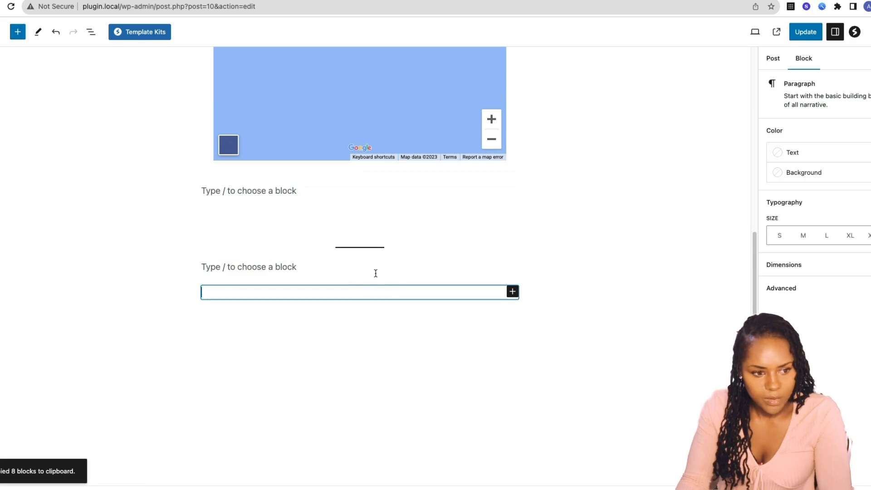
{"action": "key", "text": "BackSpace"}
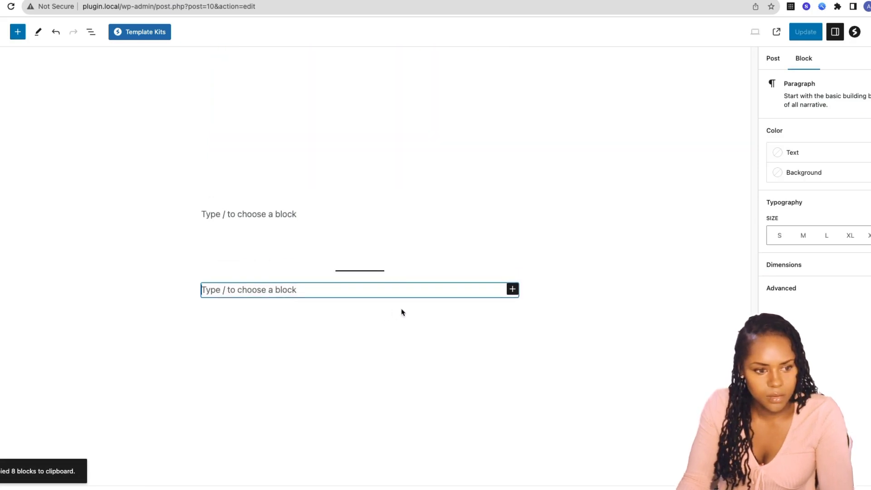
{"action": "key", "text": "ctrl+v"}
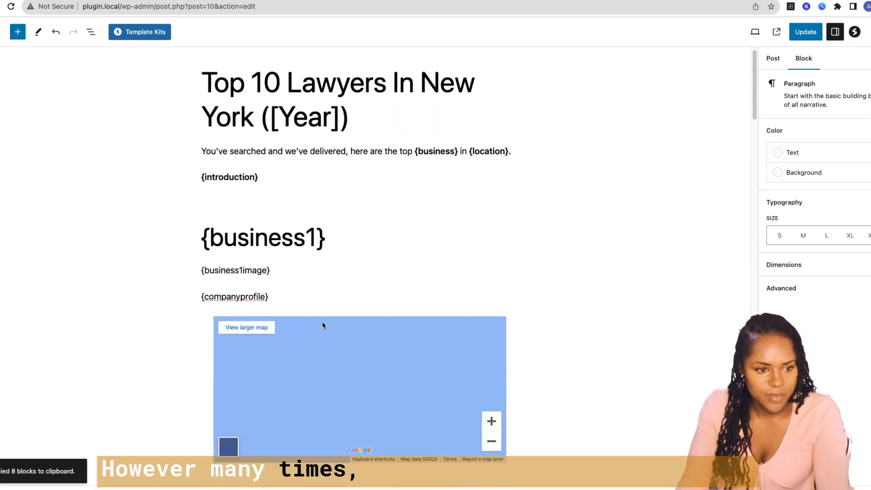
- Renumber the second section's placeholders to {business2} and {business2image}, and set the third section's heading to {business2}
{"action": "left_click_drag", "start_coordinate": [305, 268], "coordinate": [316, 268]}
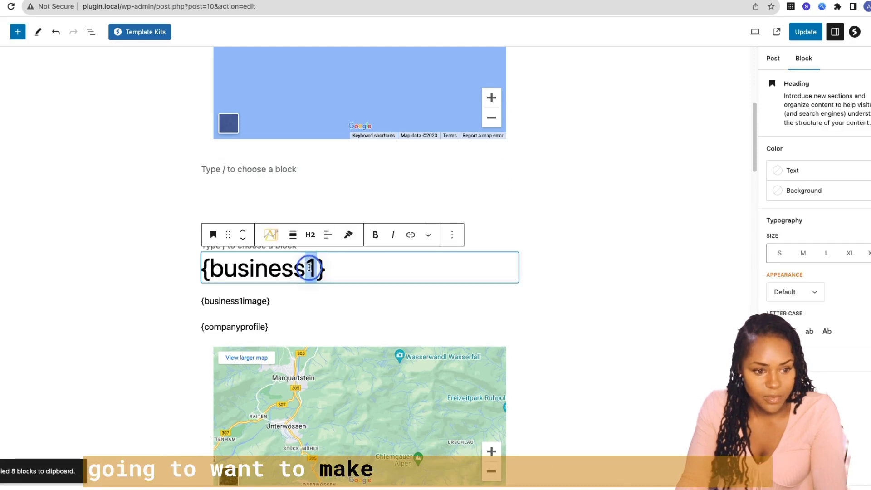
{"action": "type", "text": "2"}
{"action": "left_click_drag", "start_coordinate": [238, 301], "coordinate": [242, 301]}
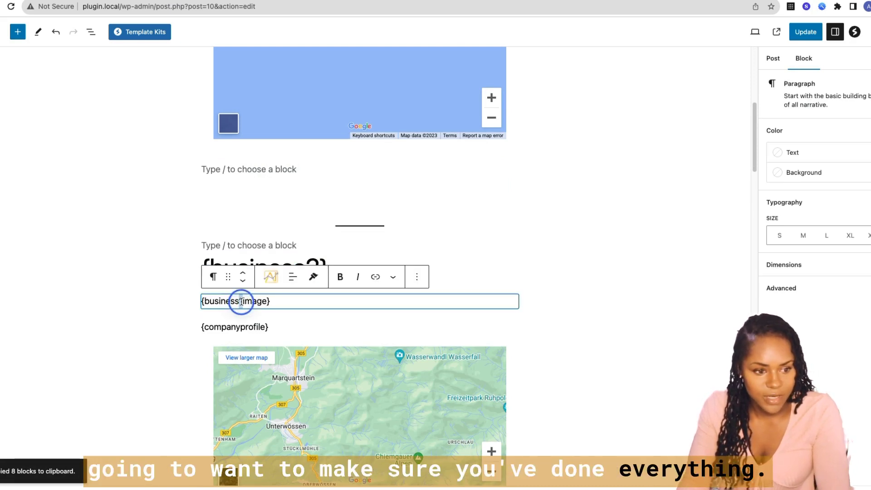
{"action": "key", "text": "ctrl+z"}
{"action": "key", "text": "ctrl+z"}
{"action": "left_click_drag", "start_coordinate": [304, 291], "coordinate": [310, 290]}
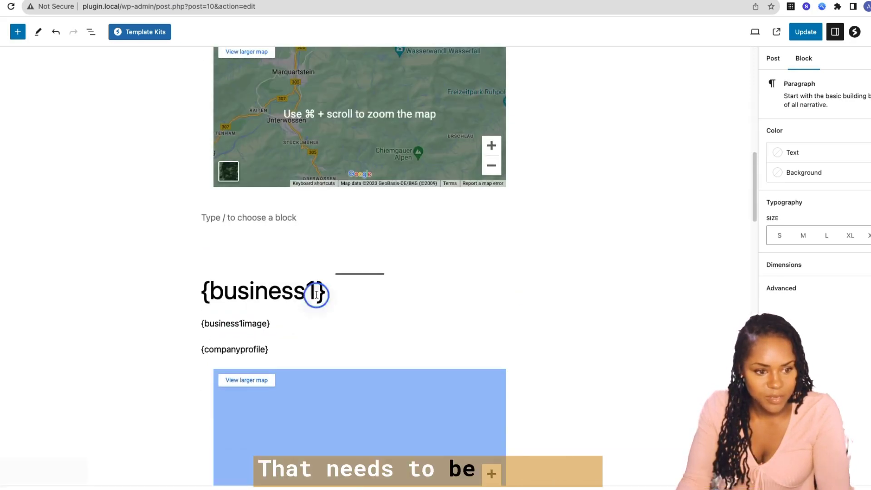
{"action": "type", "text": "2"}
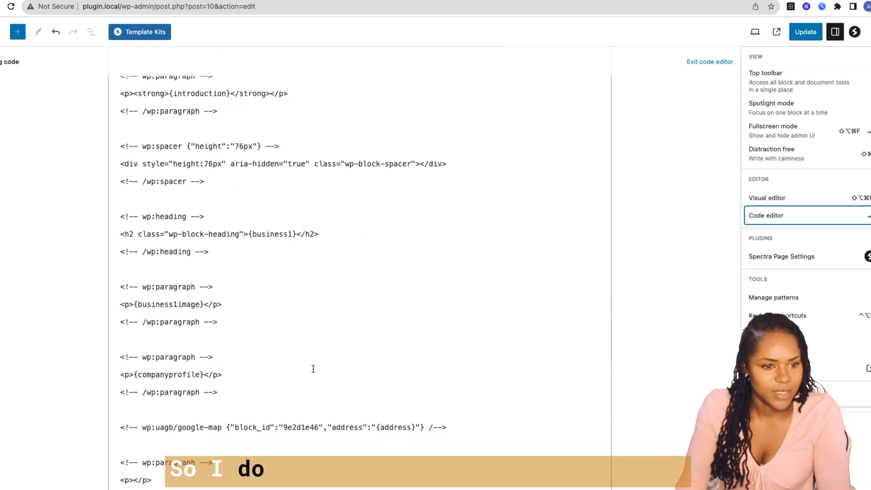
- Change the first google-map block's address placeholder to {address1} in the code and return to the visual editor
{"action": "left_click", "coordinate": [410, 427]}
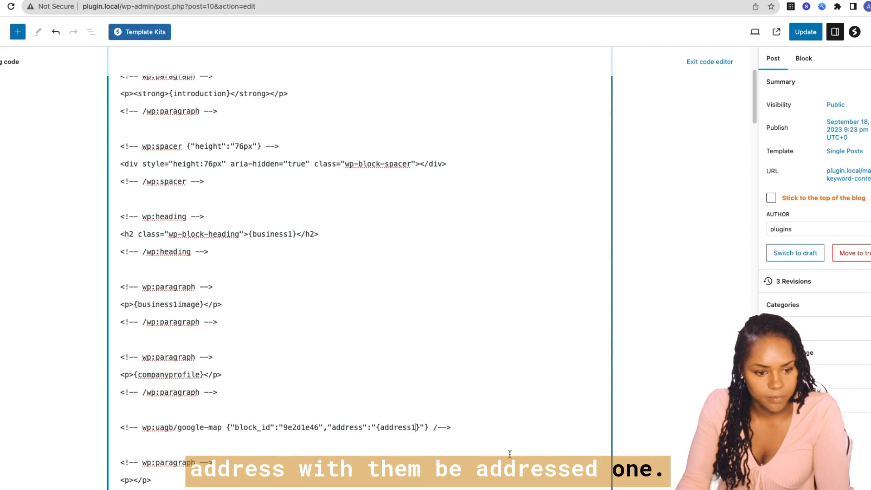
{"action": "left_click", "coordinate": [697, 66]}
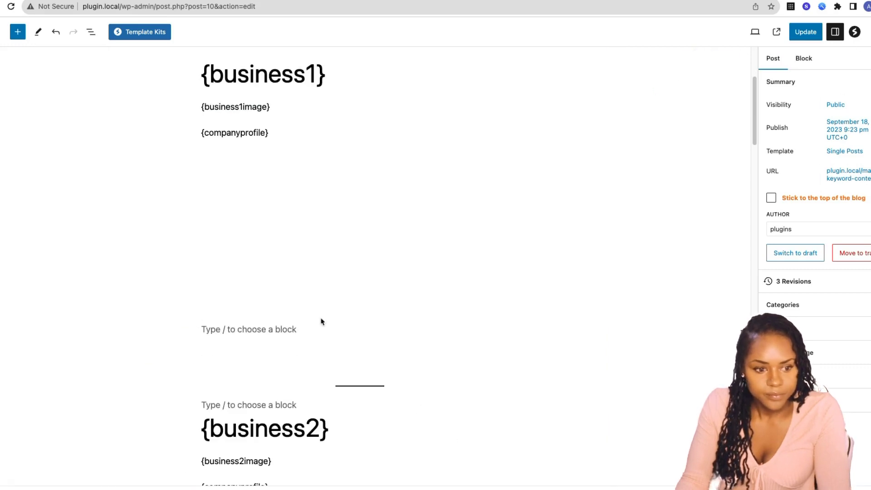
{"action": "scroll", "coordinate": [294, 413], "scroll_direction": "down", "scroll_amount": 1}
{"action": "scroll", "coordinate": [295, 414], "scroll_direction": "up", "scroll_amount": 4}
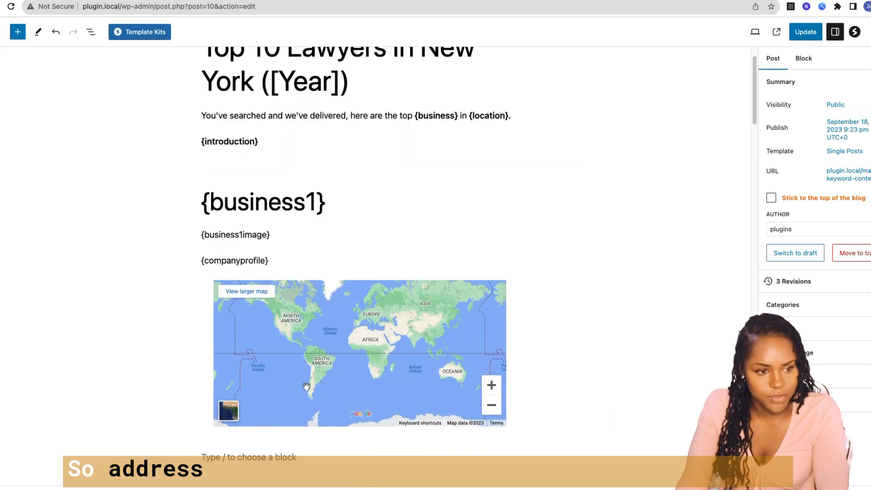
- Change the company profile placeholder in the {business2} section to {companyprofile2}
{"action": "scroll", "coordinate": [294, 414], "scroll_direction": "down", "scroll_amount": 5}
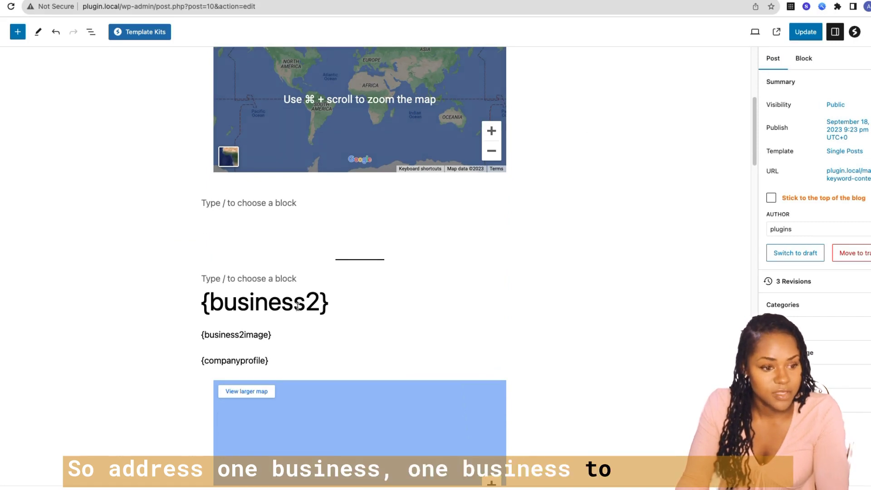
{"action": "left_click", "coordinate": [268, 333]}
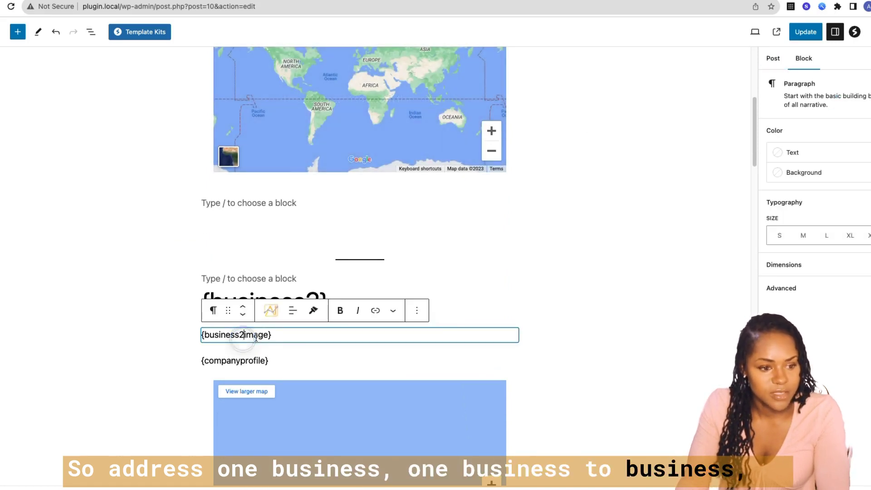
{"action": "left_click", "coordinate": [270, 359]}
{"action": "type", "text": "2"}
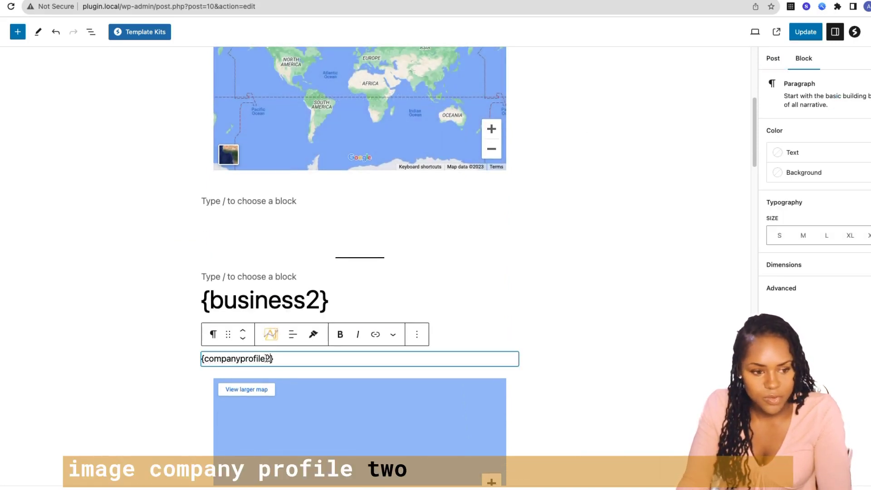
- Review the heading, image, profile and map placeholders across the repeated business sections of the template
{"action": "left_click", "coordinate": [237, 295]}
{"action": "double_click", "coordinate": [355, 311]}
{"action": "key", "text": "super+z"}
{"action": "key", "text": "super+z"}
{"action": "left_click", "coordinate": [313, 312]}
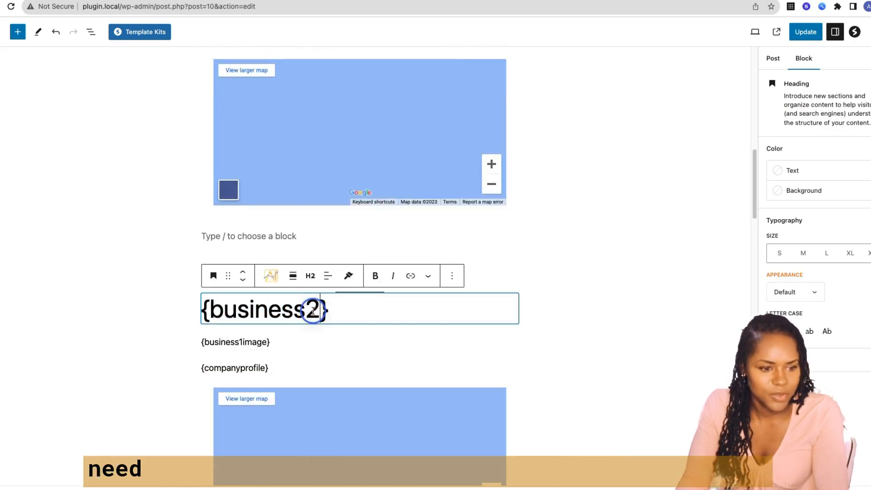
{"action": "key", "text": "super+z"}
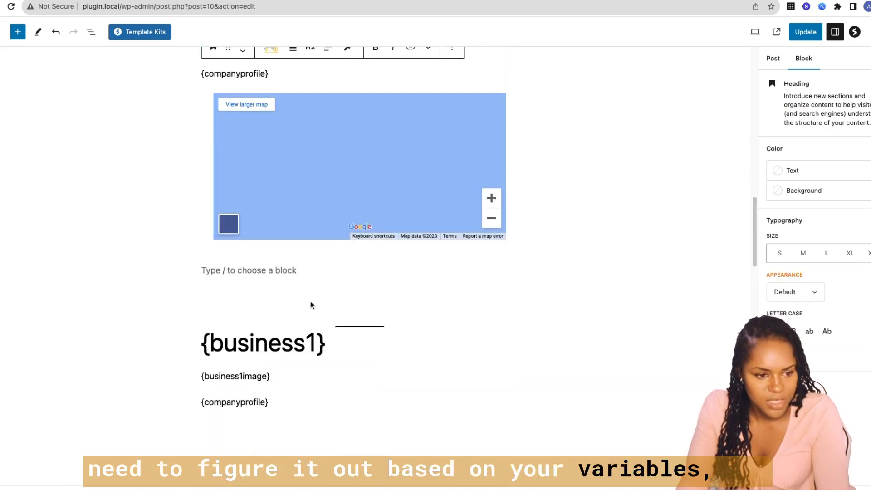
{"action": "scroll", "coordinate": [318, 327], "scroll_direction": "down", "scroll_amount": 3}
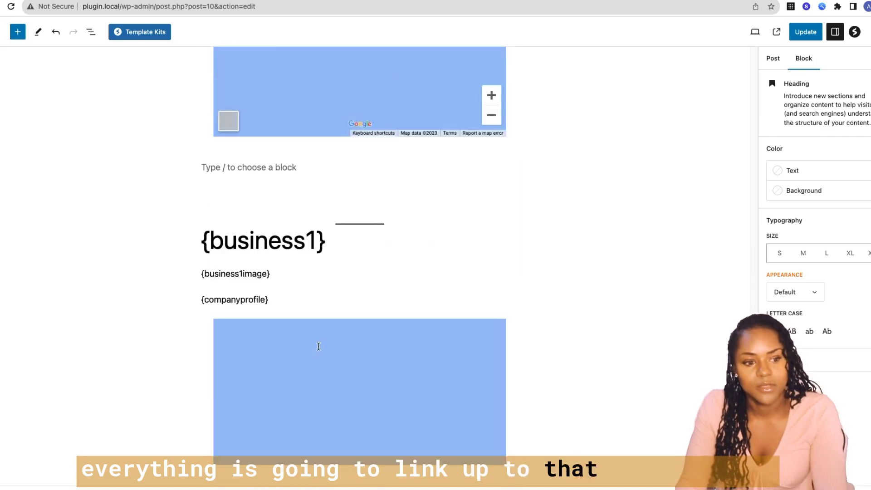
{"action": "scroll", "coordinate": [319, 347], "scroll_direction": "down", "scroll_amount": 2}
{"action": "scroll", "coordinate": [386, 286], "scroll_direction": "up", "scroll_amount": 10}
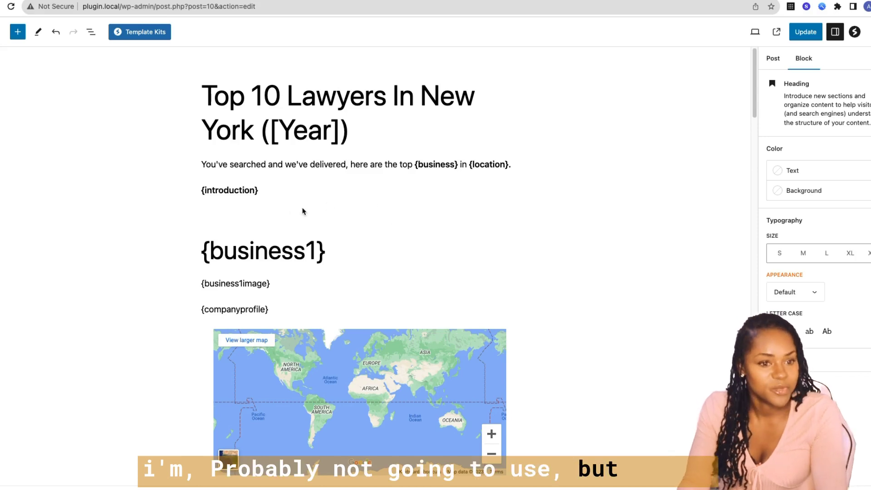
{"action": "scroll", "coordinate": [211, 162], "scroll_direction": "down", "scroll_amount": 1}
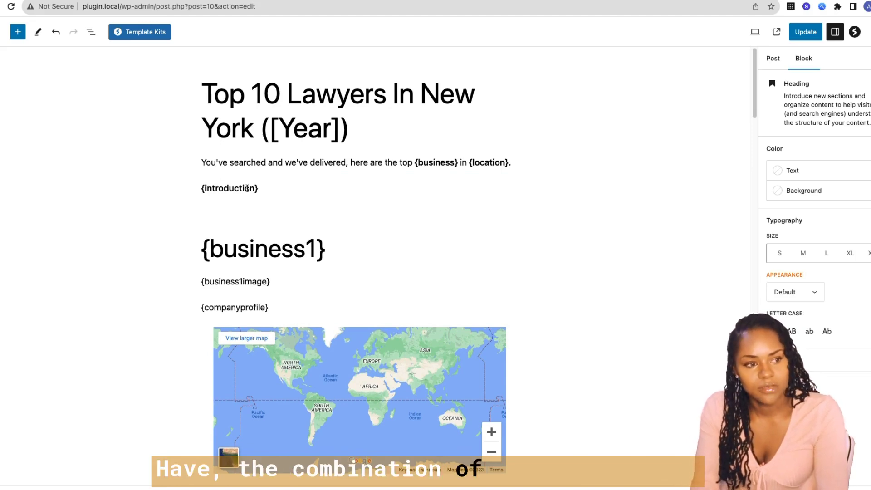
{"action": "scroll", "coordinate": [348, 144], "scroll_direction": "down", "scroll_amount": 10}
{"action": "scroll", "coordinate": [348, 145], "scroll_direction": "up", "scroll_amount": 4}
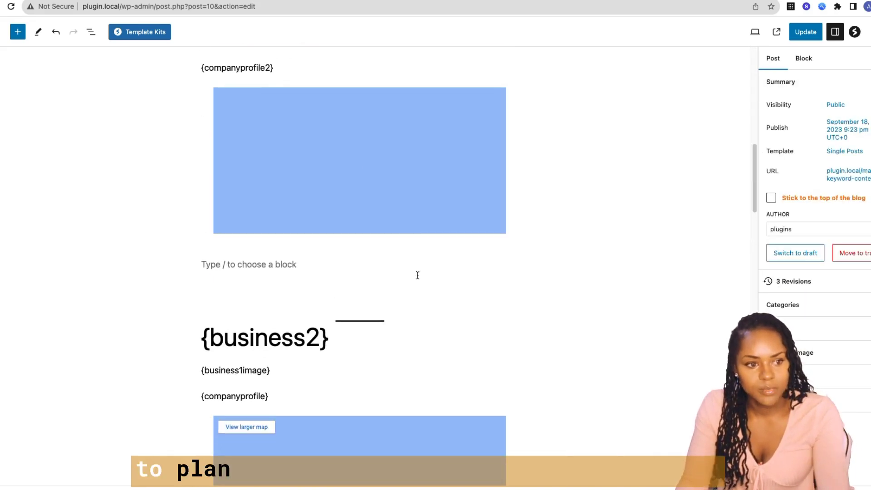
{"action": "scroll", "coordinate": [319, 163], "scroll_direction": "up", "scroll_amount": 4}
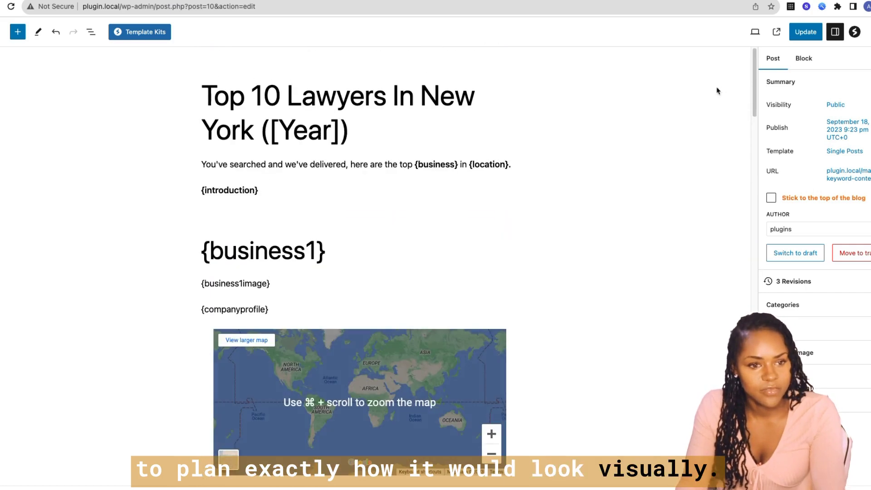
- Open the lawyer post in the code editor and copy its full template code
{"action": "left_click", "coordinate": [865, 32]}
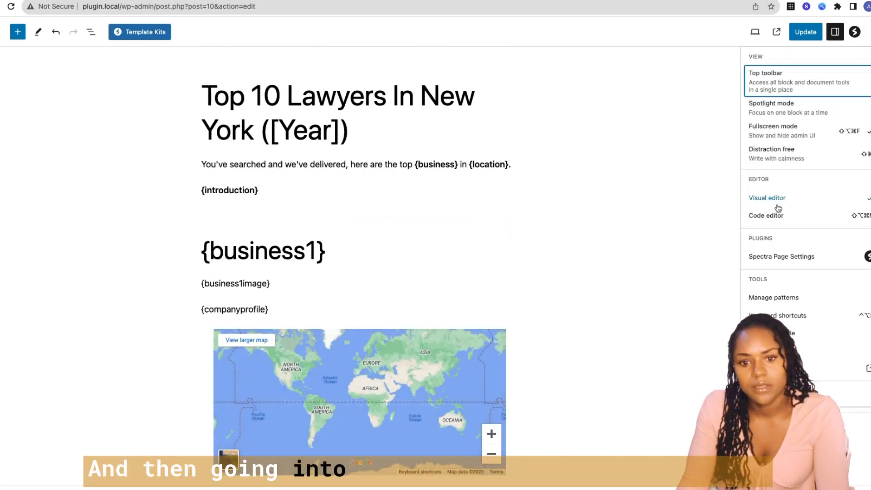
{"action": "left_click", "coordinate": [777, 215]}
{"action": "left_click", "coordinate": [402, 216]}
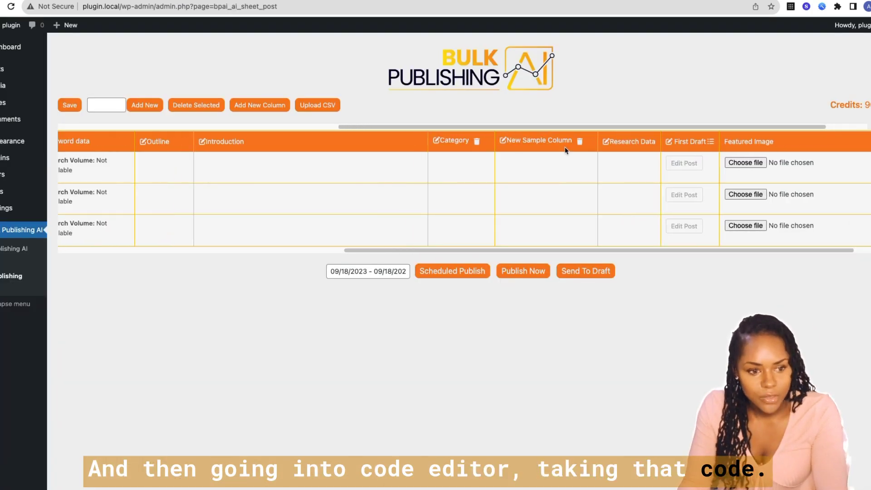
- Replace the Default Template content of the First Draft column in the Bulk Publishing AI sheet with the copied post code
{"action": "left_click", "coordinate": [708, 143]}
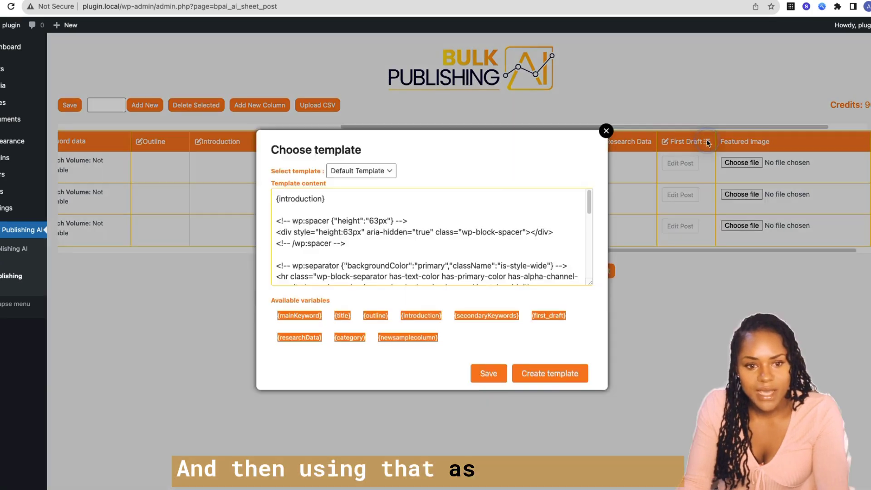
{"action": "left_click", "coordinate": [351, 217]}
{"action": "scroll", "coordinate": [351, 217], "scroll_direction": "down", "scroll_amount": 10}
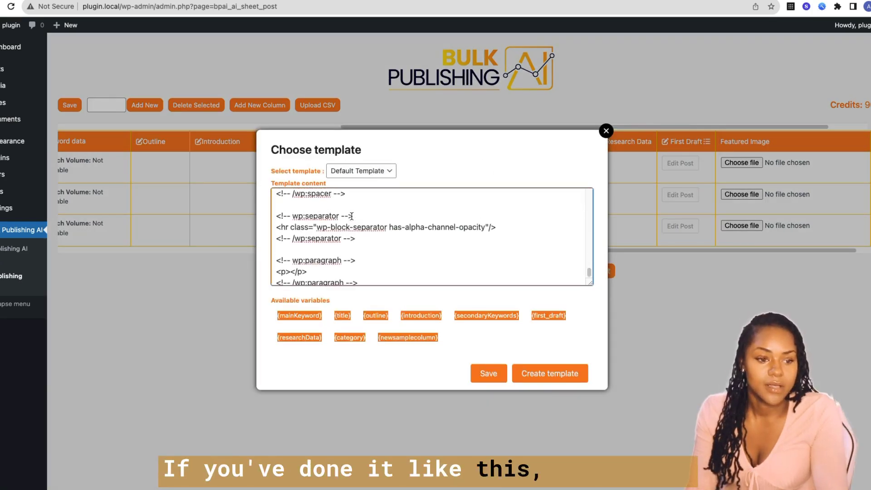
{"action": "scroll", "coordinate": [352, 216], "scroll_direction": "down", "scroll_amount": 10}
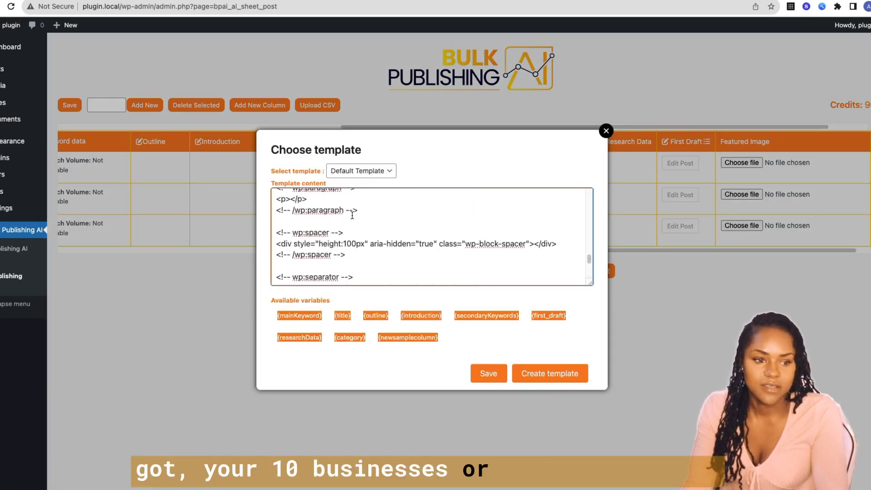
- Add the {first_draft} variable on a new line after the last paragraph block and save the template
{"action": "left_click", "coordinate": [368, 274]}
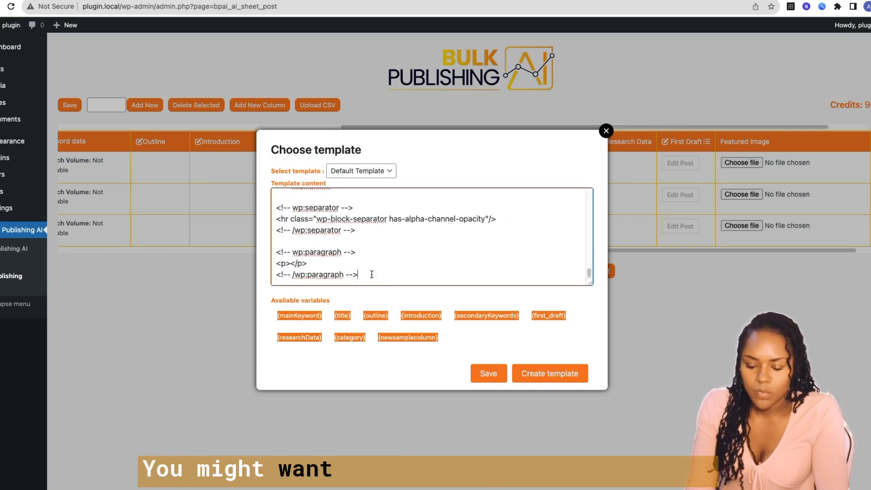
{"action": "key", "text": "Return"}
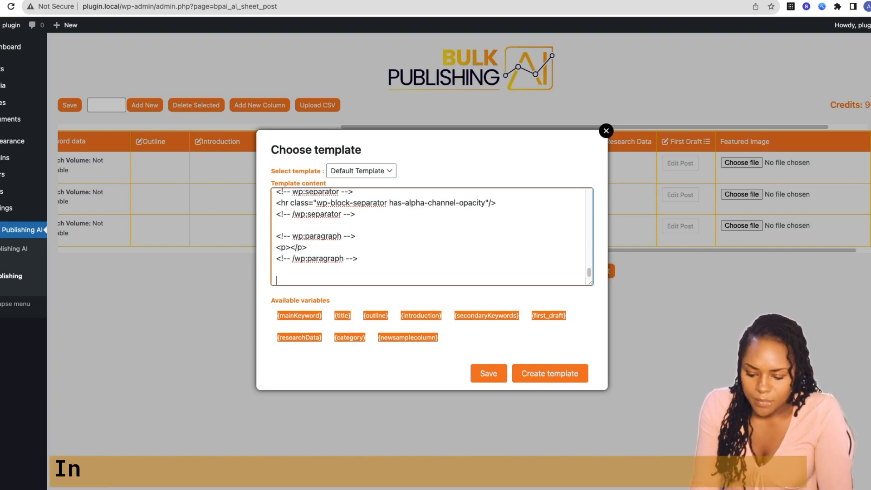
{"action": "type", "text": "{first_"}
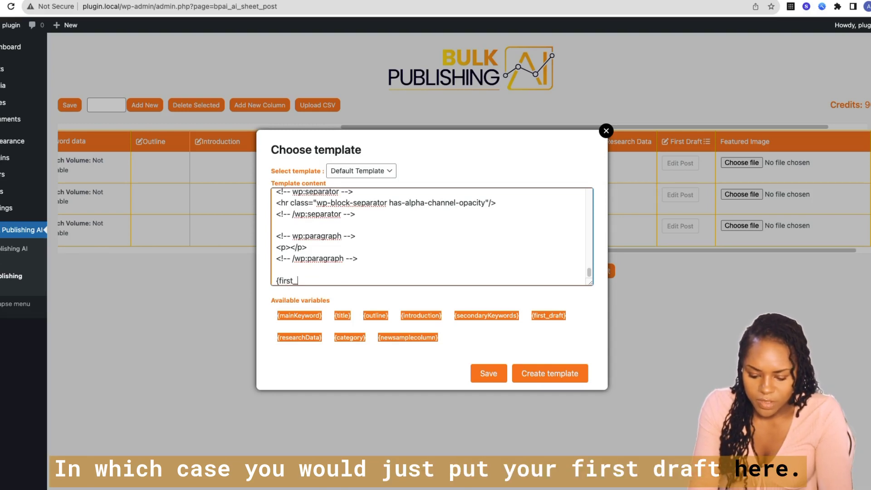
{"action": "type", "text": "draf"}
{"action": "type", "text": "}"}
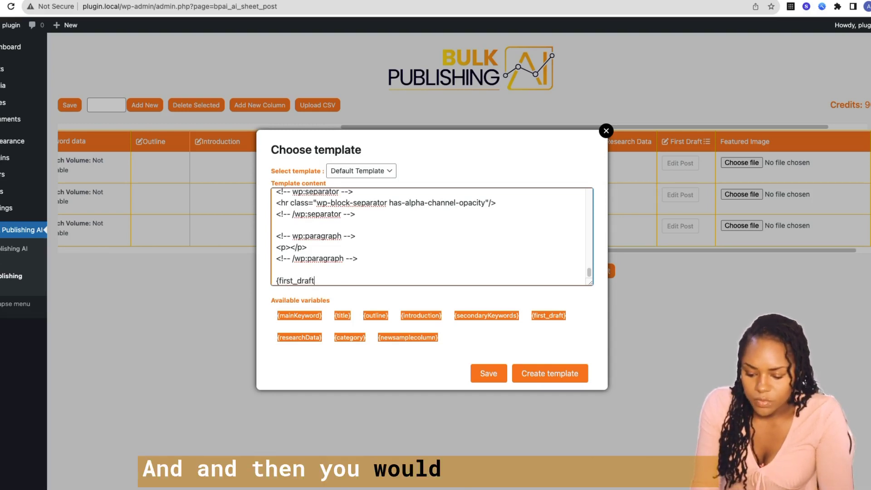
{"action": "scroll", "coordinate": [431, 236], "scroll_direction": "up", "scroll_amount": 1}
{"action": "left_click", "coordinate": [495, 373]}
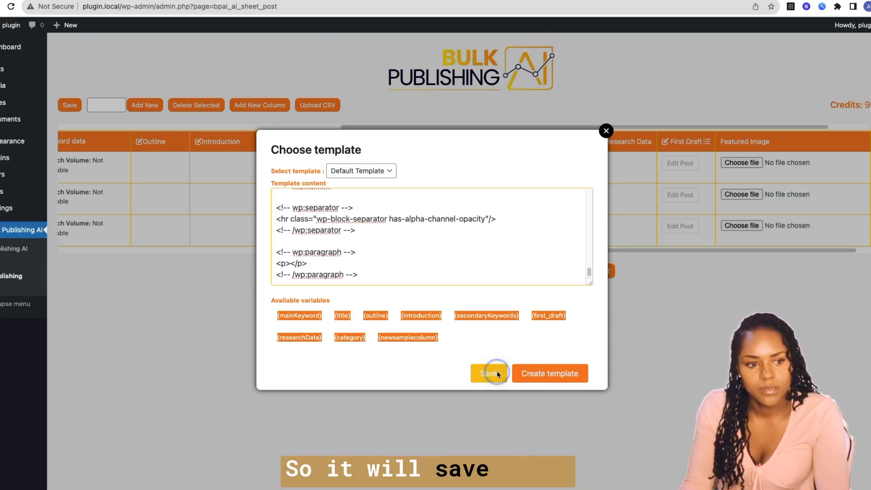
- Review the First Draft prompt and close it
{"action": "left_click", "coordinate": [515, 62]}
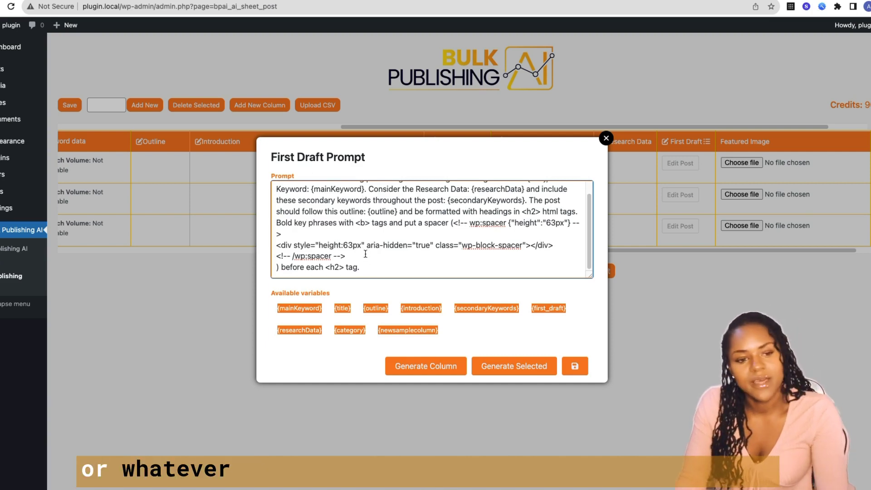
{"action": "left_click", "coordinate": [606, 139]}
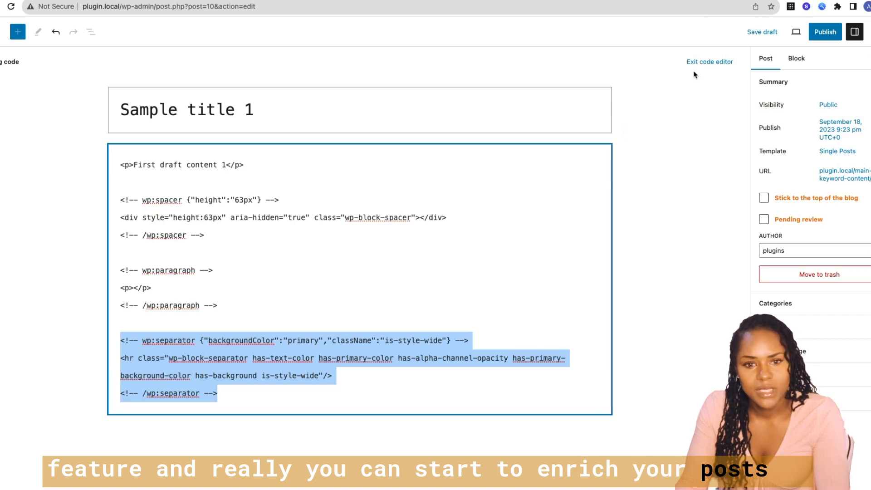
- Group the text, spacer and empty paragraph above the separator in the visual editor and save them as a synced pattern named "new block"
{"action": "left_click", "coordinate": [708, 62]}
{"action": "left_click_drag", "start_coordinate": [350, 165], "coordinate": [263, 116]}
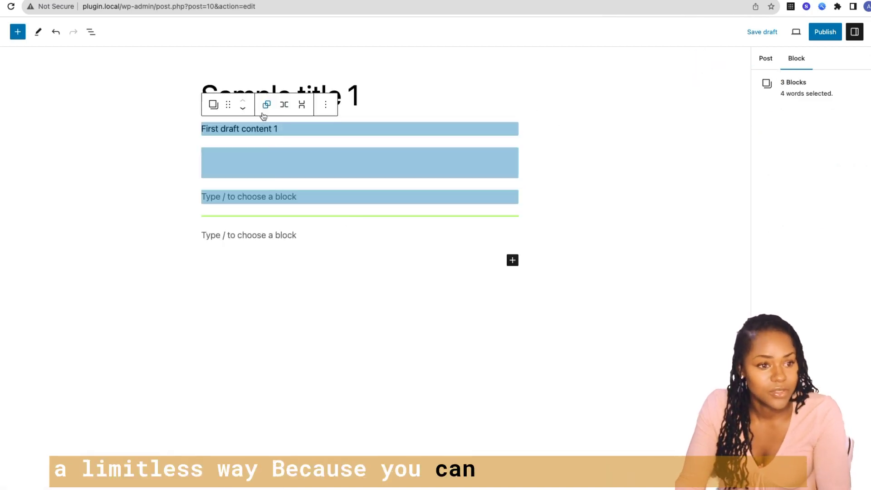
{"action": "left_click", "coordinate": [266, 105]}
{"action": "left_click", "coordinate": [315, 106]}
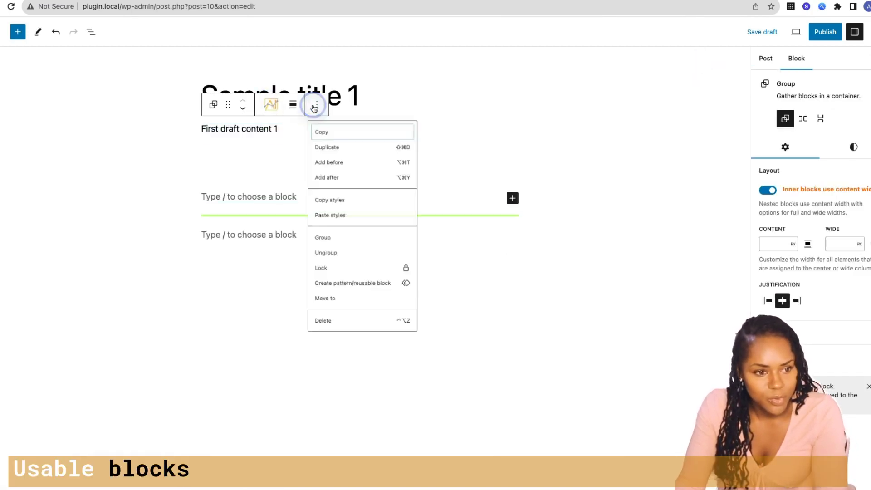
{"action": "left_click", "coordinate": [337, 284]}
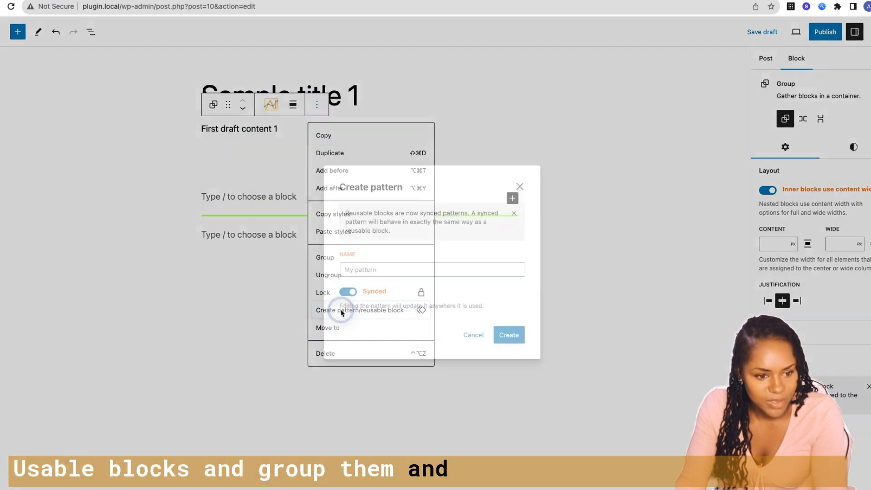
{"action": "type", "text": "new block"}
{"action": "key", "text": "Return"}
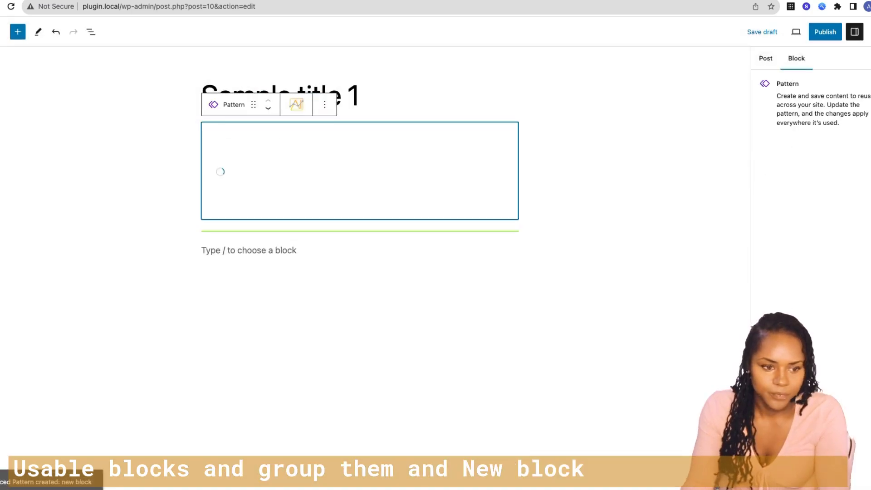
- Examine the reusable block's reference line in the post's code, and select the "new block" pattern back in the visual editor
{"action": "left_click", "coordinate": [336, 163]}
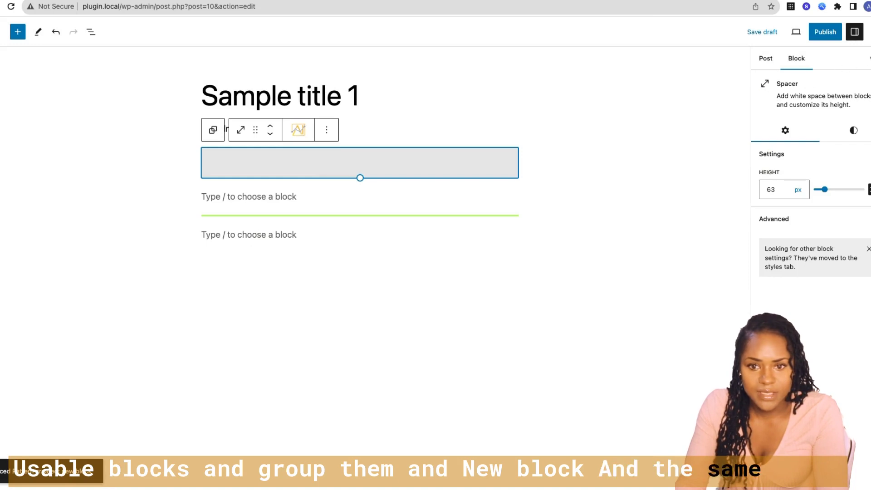
{"action": "left_click", "coordinate": [867, 31]}
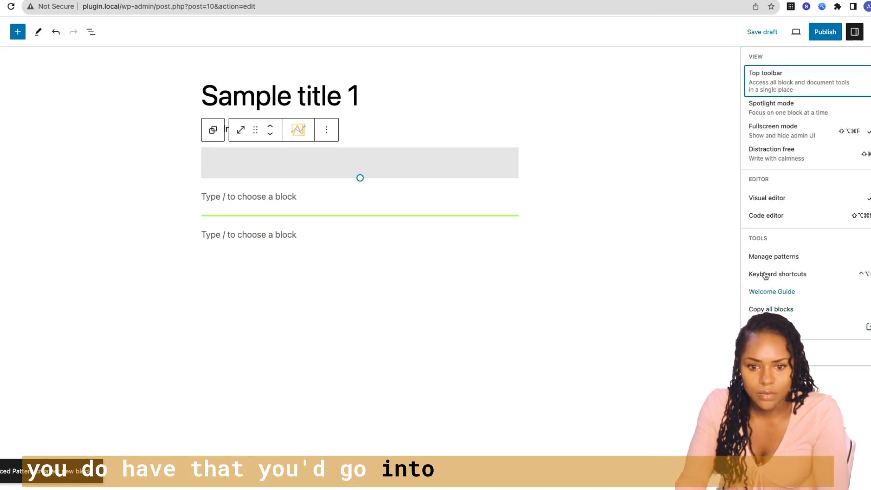
{"action": "left_click", "coordinate": [766, 215]}
{"action": "left_click", "coordinate": [278, 287]}
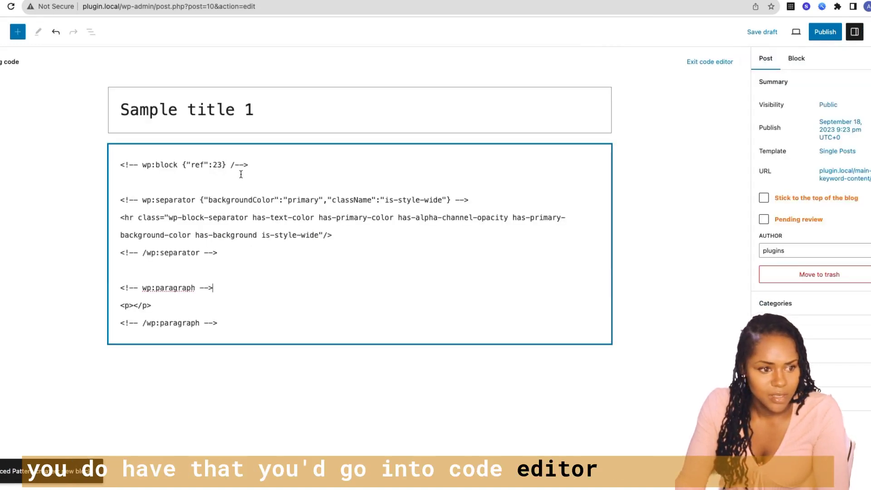
{"action": "left_click_drag", "start_coordinate": [274, 165], "coordinate": [93, 172]}
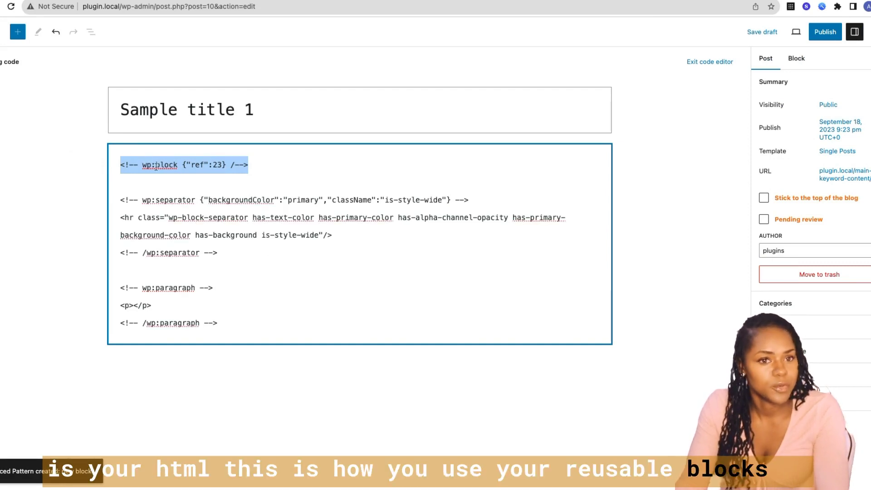
{"action": "left_click", "coordinate": [83, 162]}
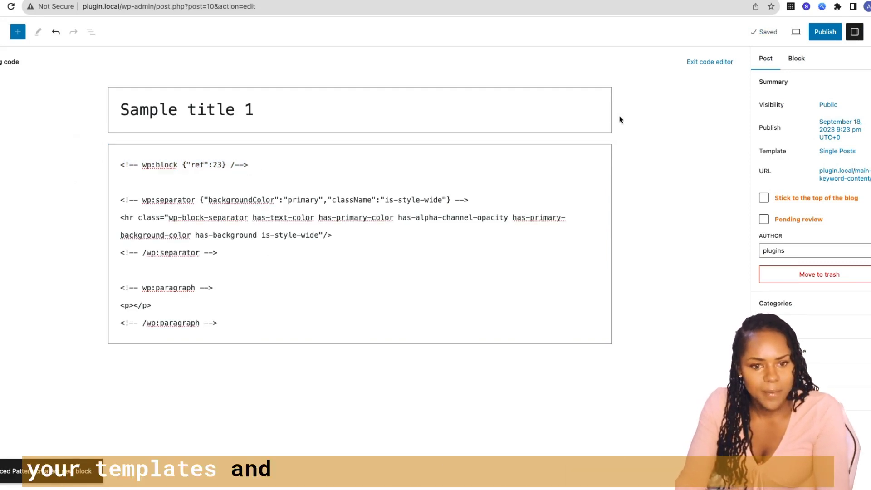
{"action": "left_click", "coordinate": [709, 61]}
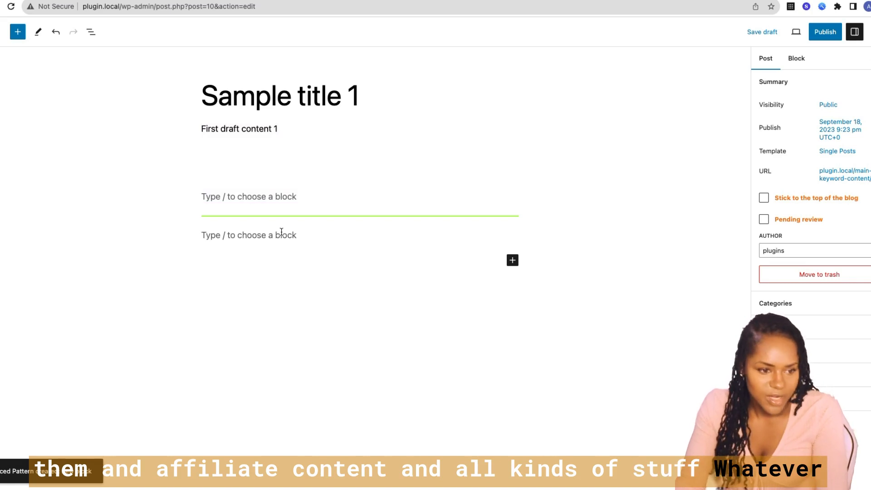
{"action": "left_click", "coordinate": [282, 165]}
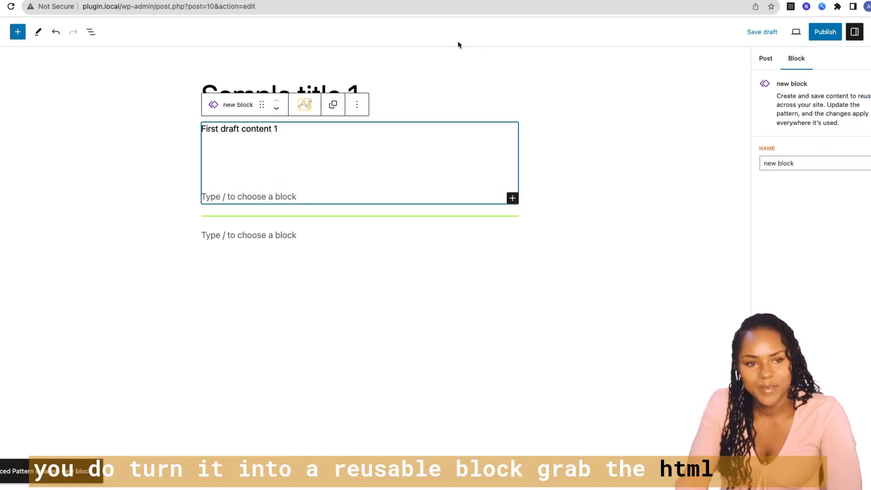